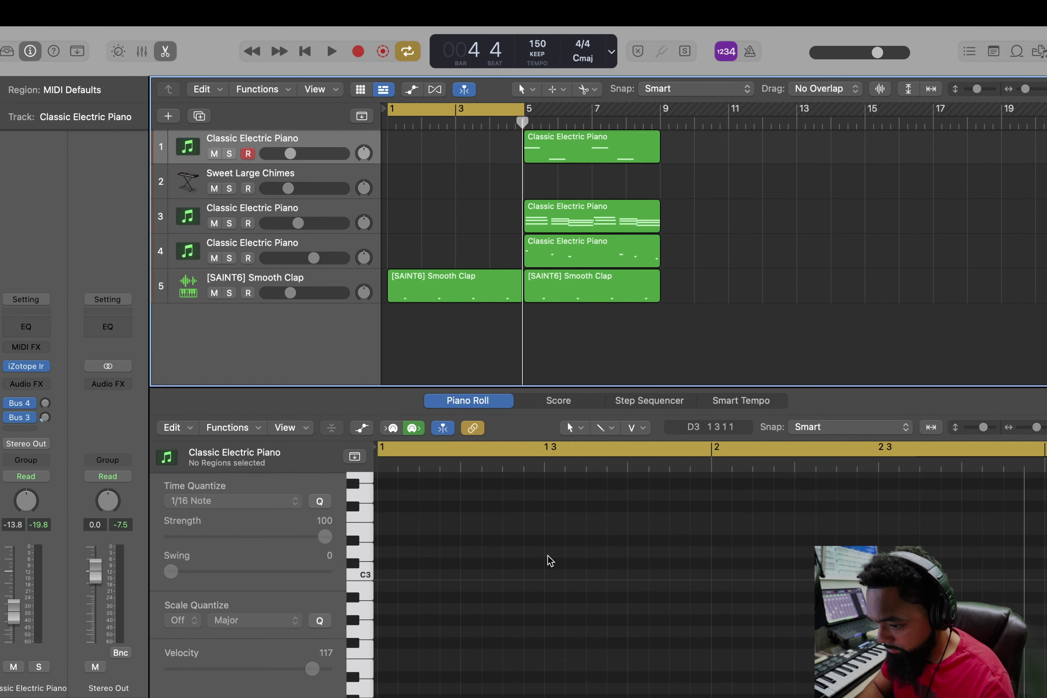
Delete the Classic Electric Piano region at bar 5 on track 1 and record a new part from bar 1
left_click(589, 160)
key("Delete")
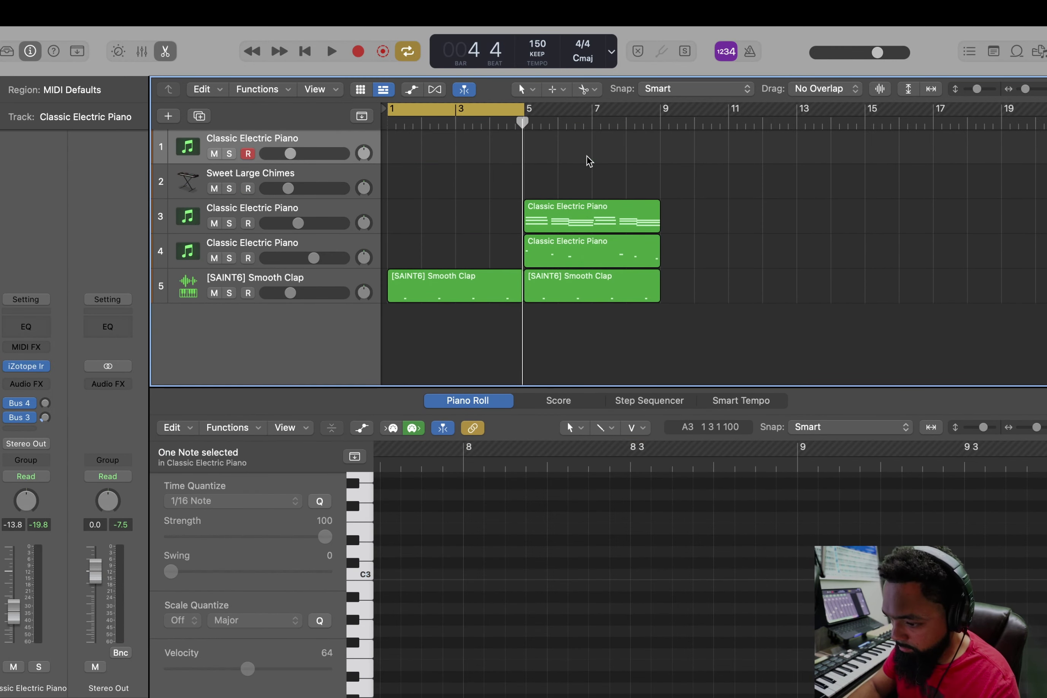
key("Return")
key("r")
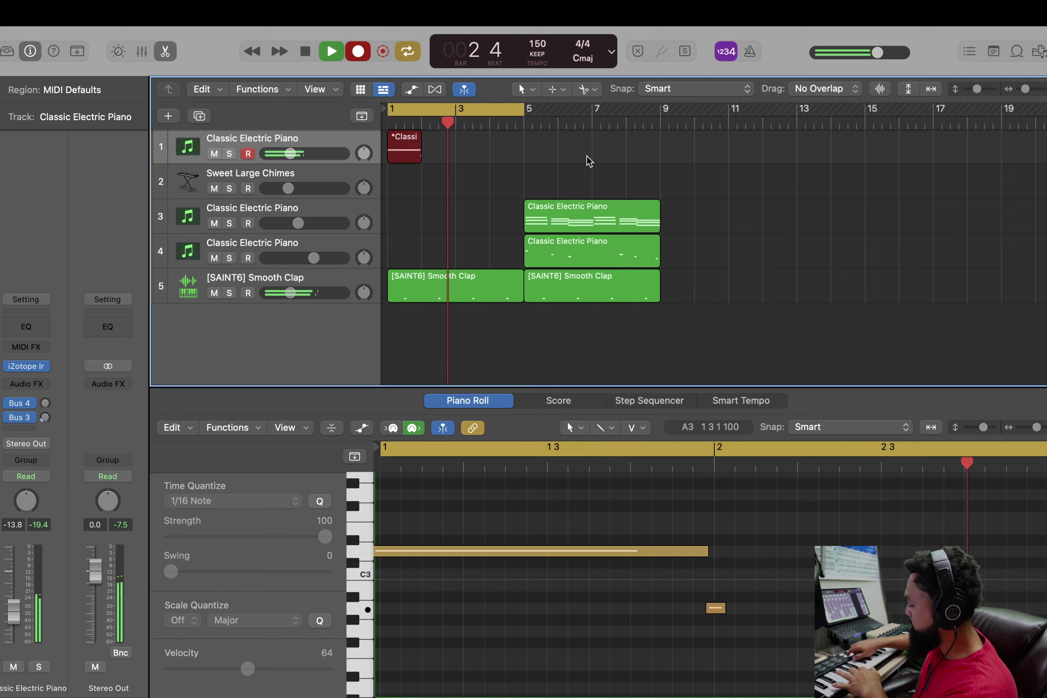
key("space")
Repeat the new two-bar region on track 1 up to bar 5, close the piano roll and play the loop
left_click_drag(419, 157, 488, 157)
key("e")
key("space")
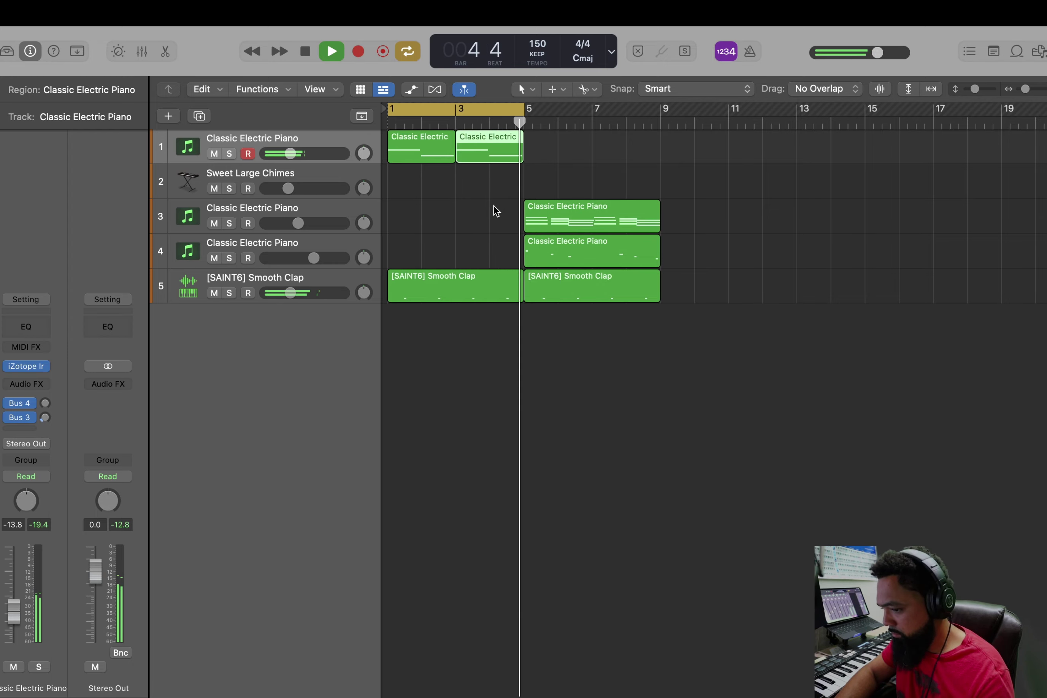
key("space")
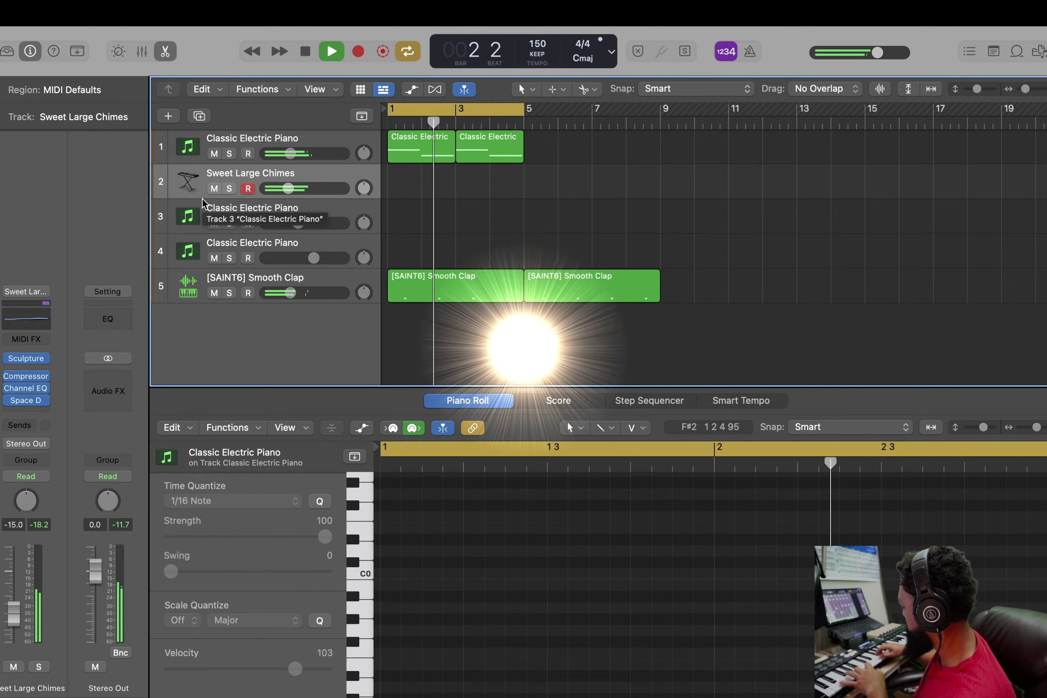
Record a four-bar Sweet Large Chimes part on track 2 from bar 1 and play it back
key("r")
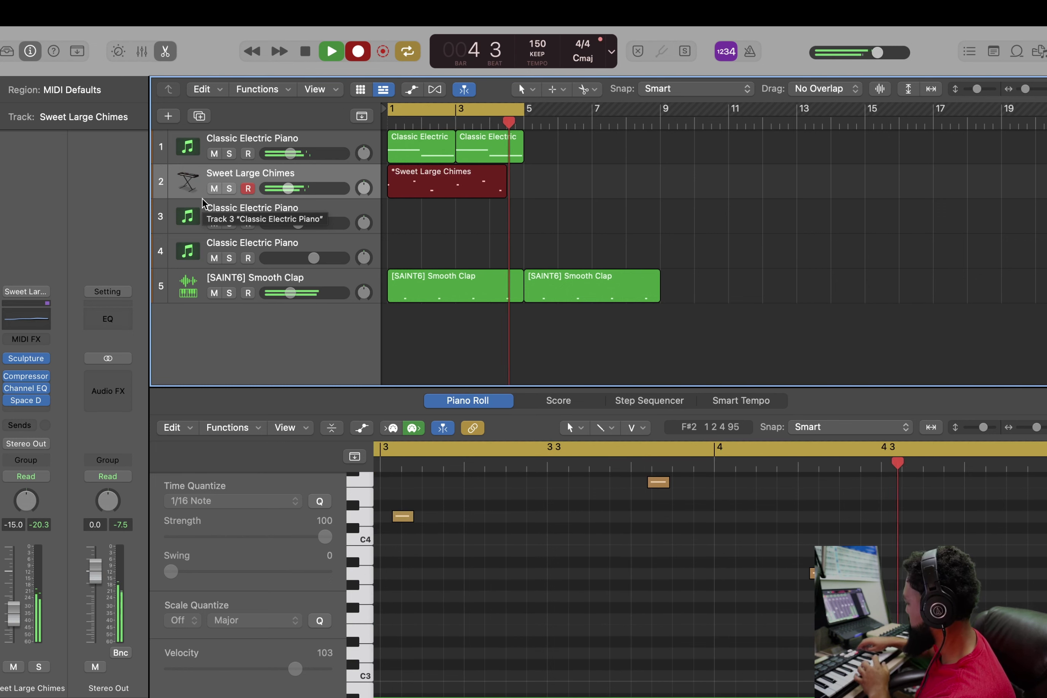
key("space")
key("space")
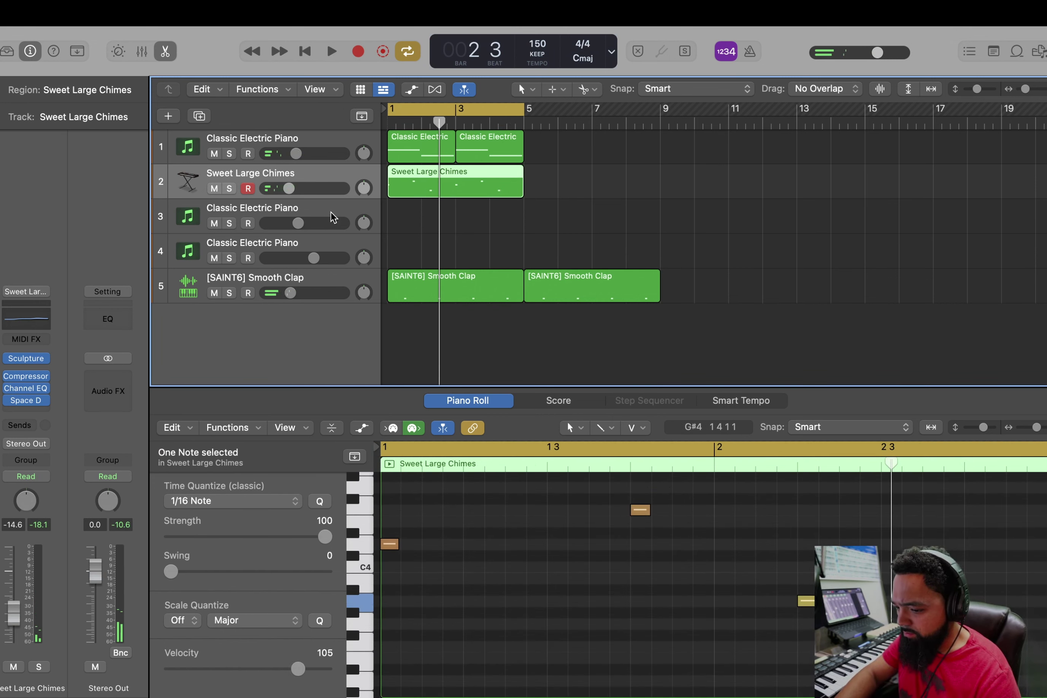
Record a SubLab bass part on track 4 over the four-bar loop, using the Volcanic Ash preset
left_click(333, 217)
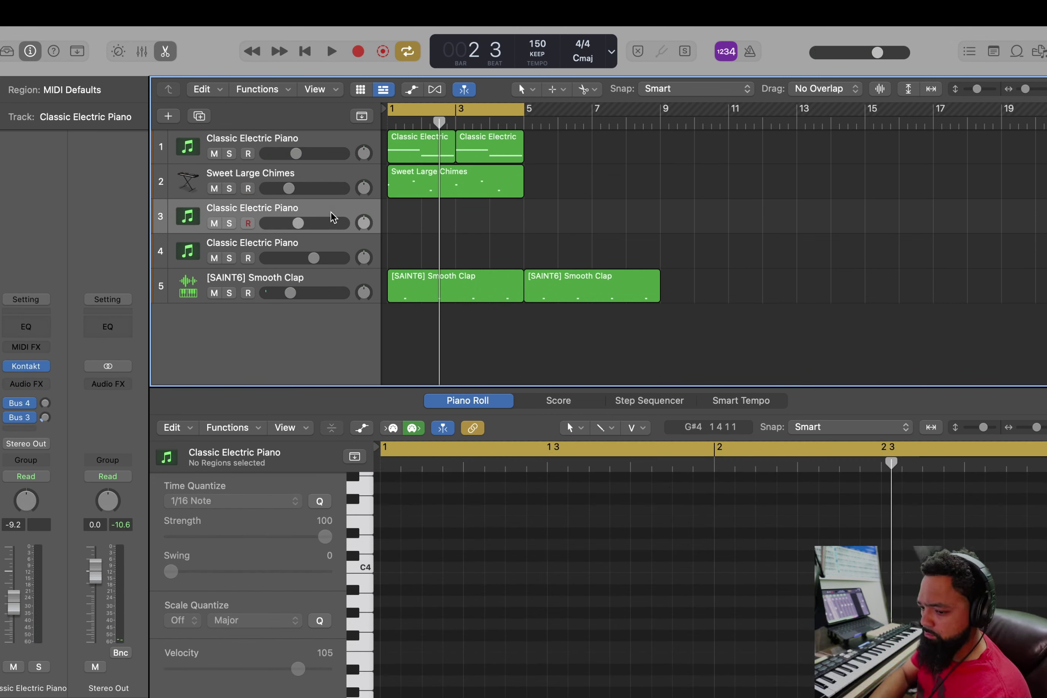
key("Down")
key("r")
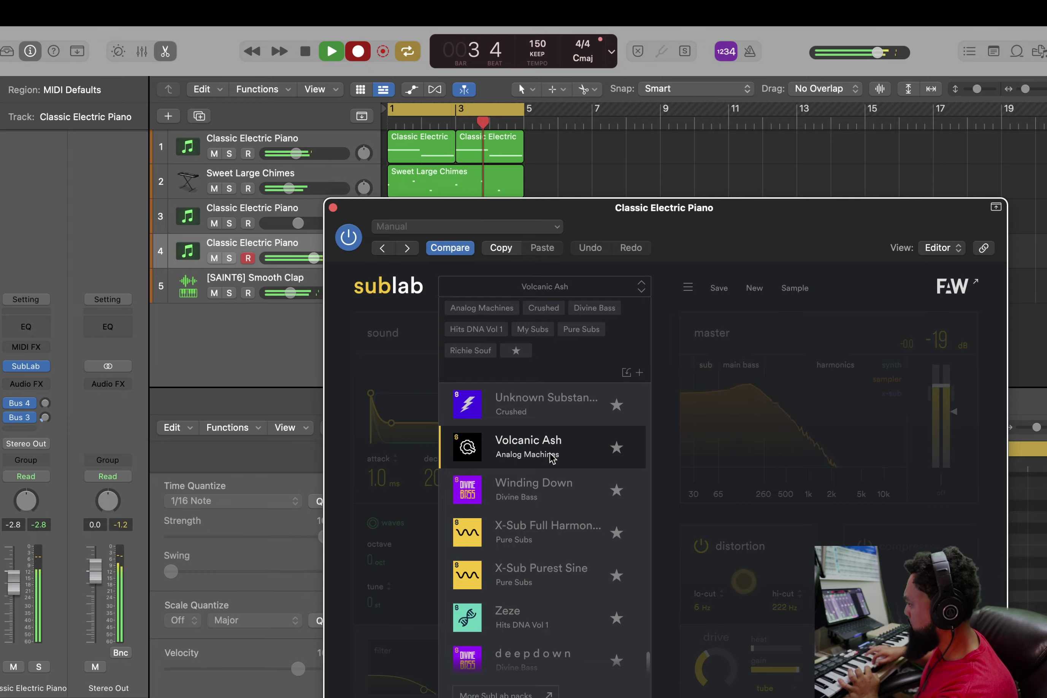
key("space")
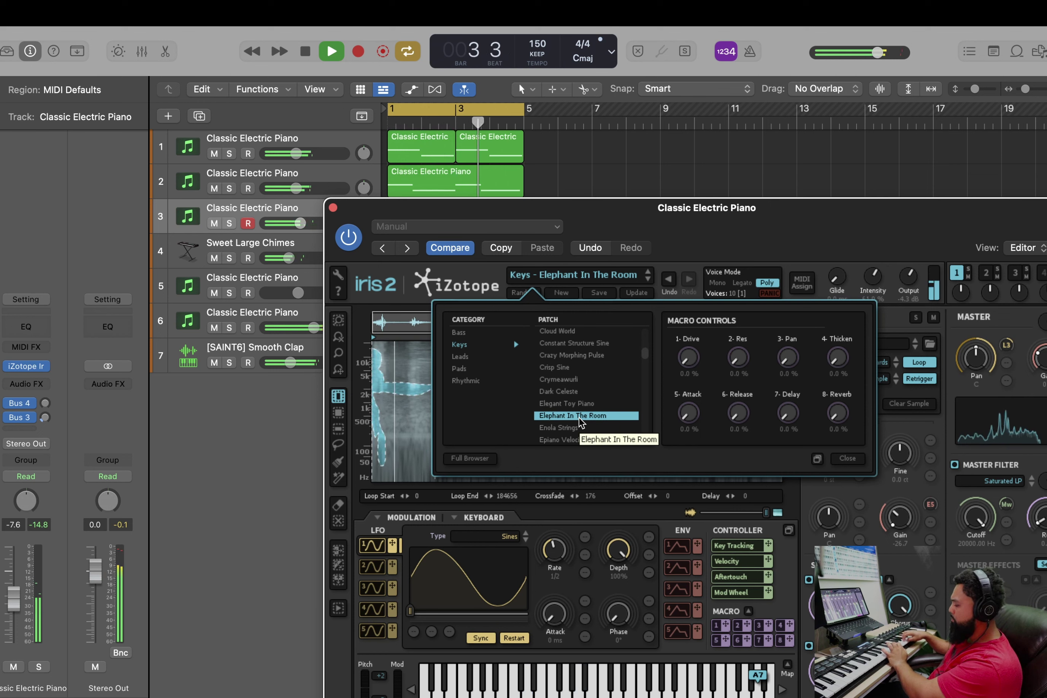
Audition the Iris 2 Keys patches Enola Strings and Elephant In The Room on track 3, and load Cave Epiano with the loop playing
left_click(584, 428)
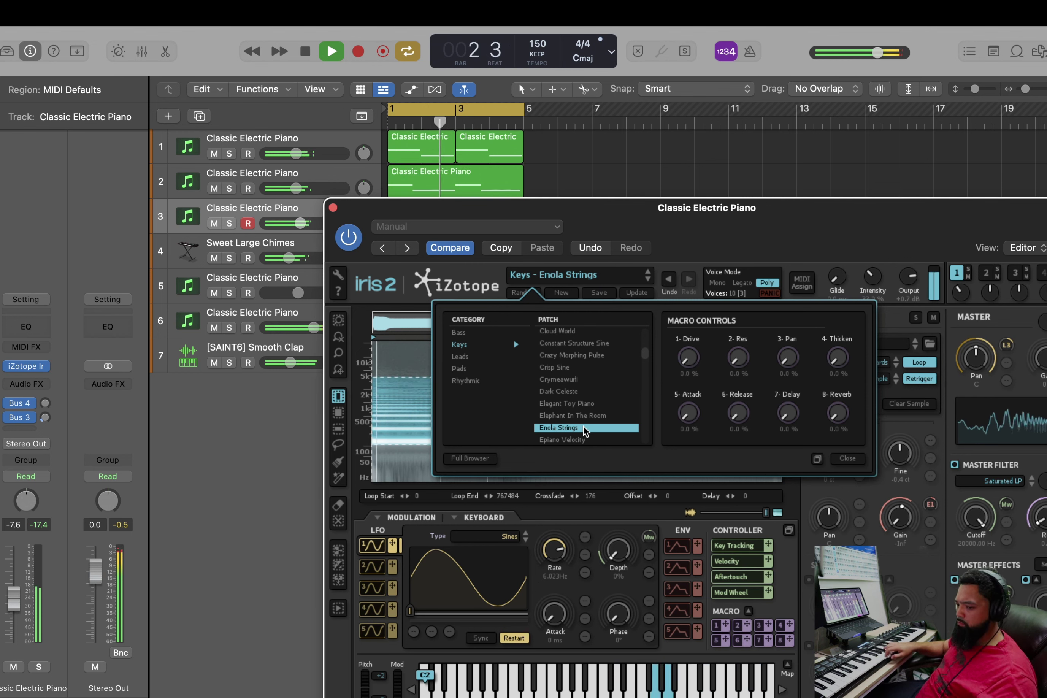
left_click(580, 415)
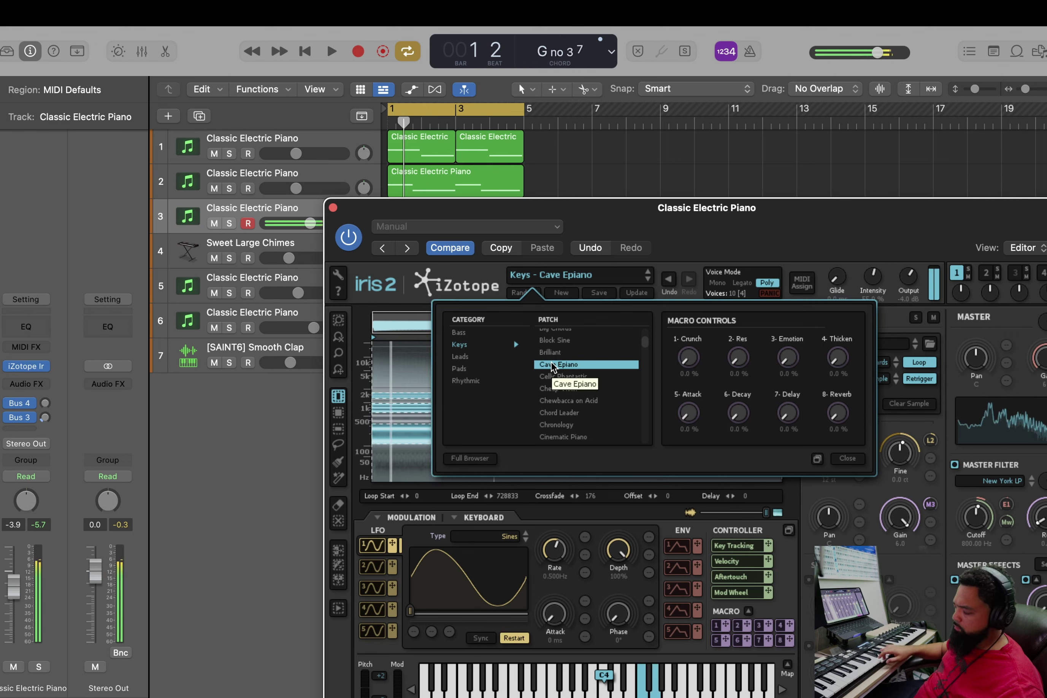
key("space")
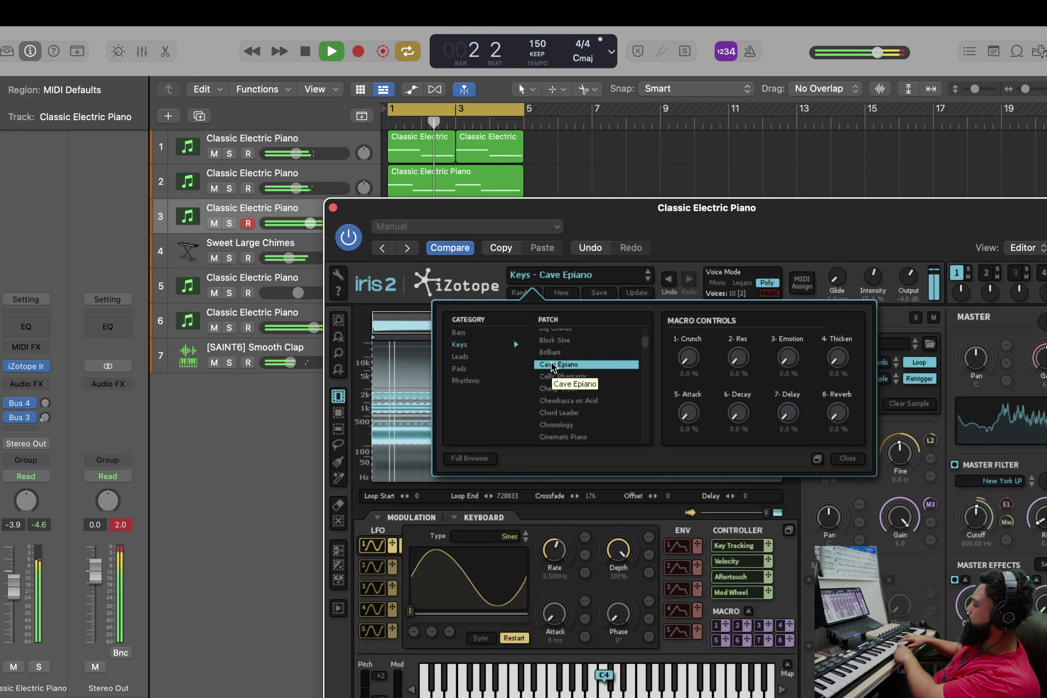
Record a four-bar Cave Epiano part on track 3, hide the plug-in window and play back the loop
key("r")
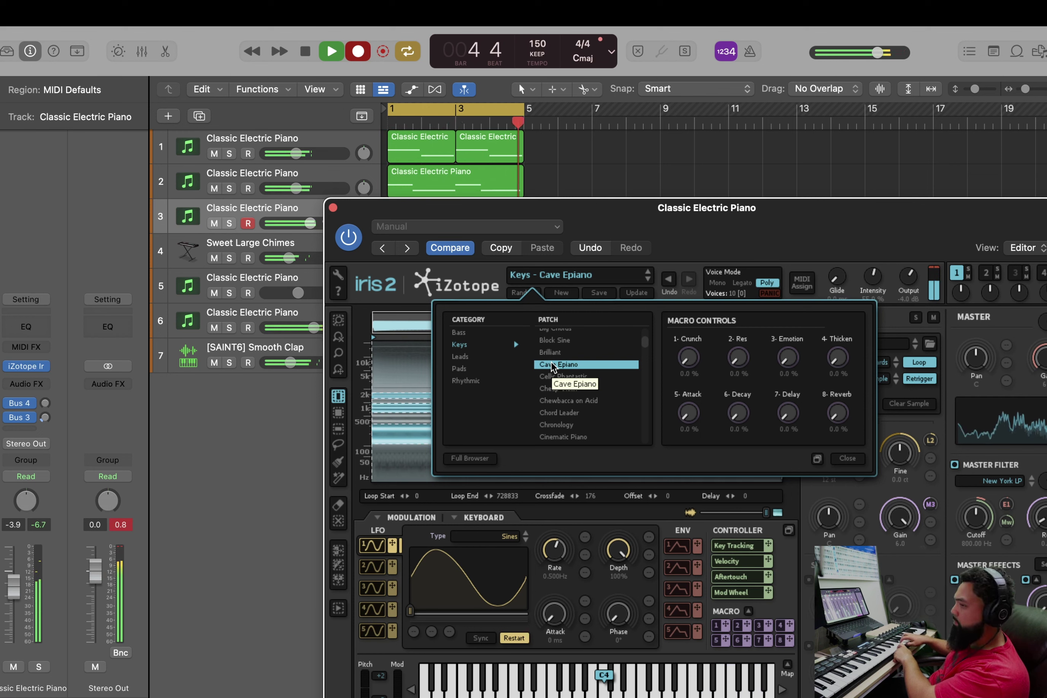
key("space")
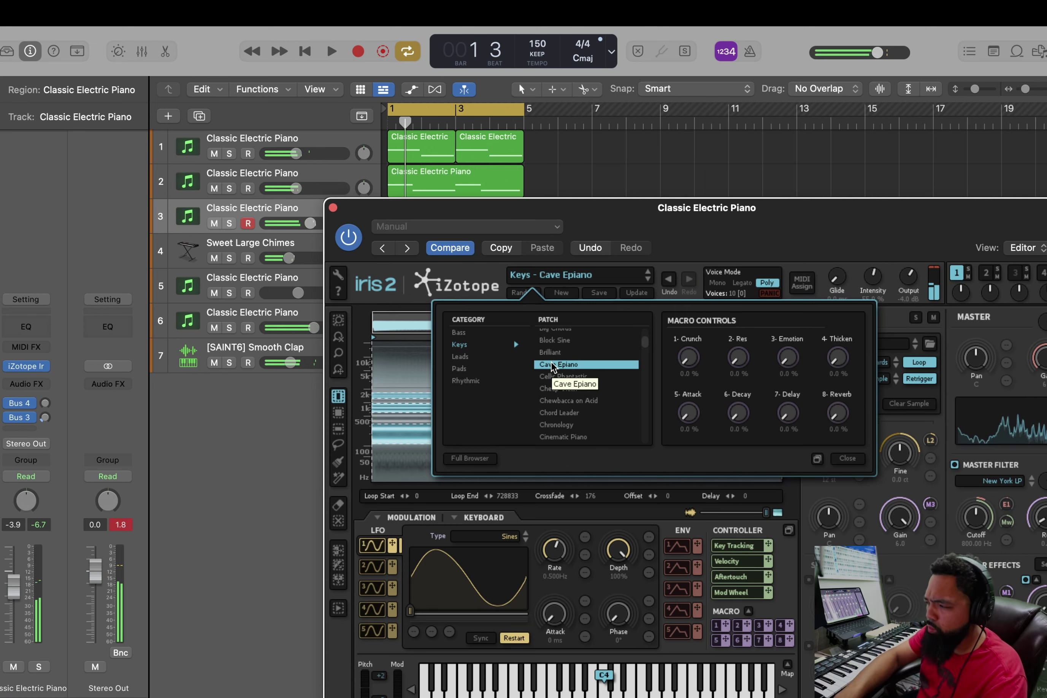
key("space")
key("v")
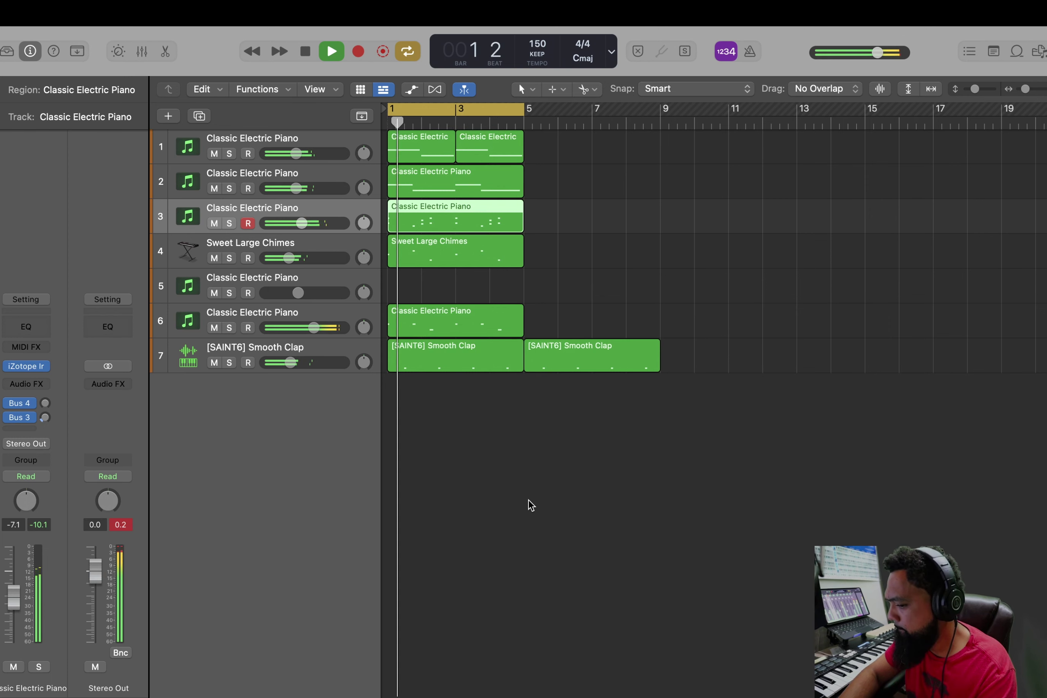
key("space")
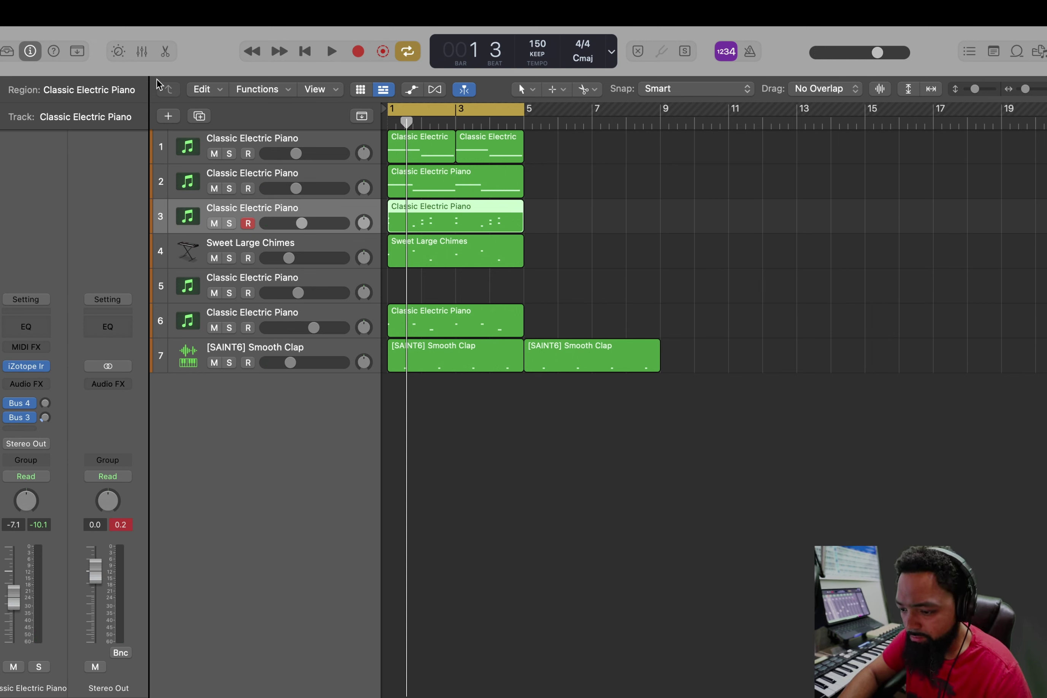
Audition Kontakt's Glaze snapshots Dark Daze and Deep Space over the loop, switch to Dist Mmm and close the plug-in window
double_click(253, 125)
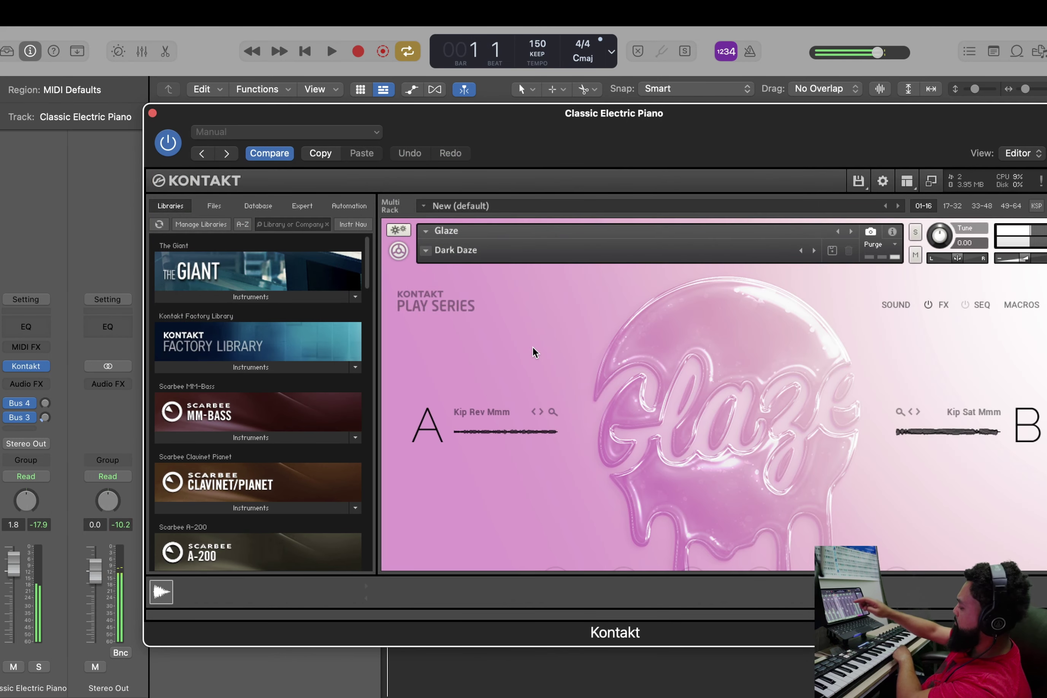
key("space")
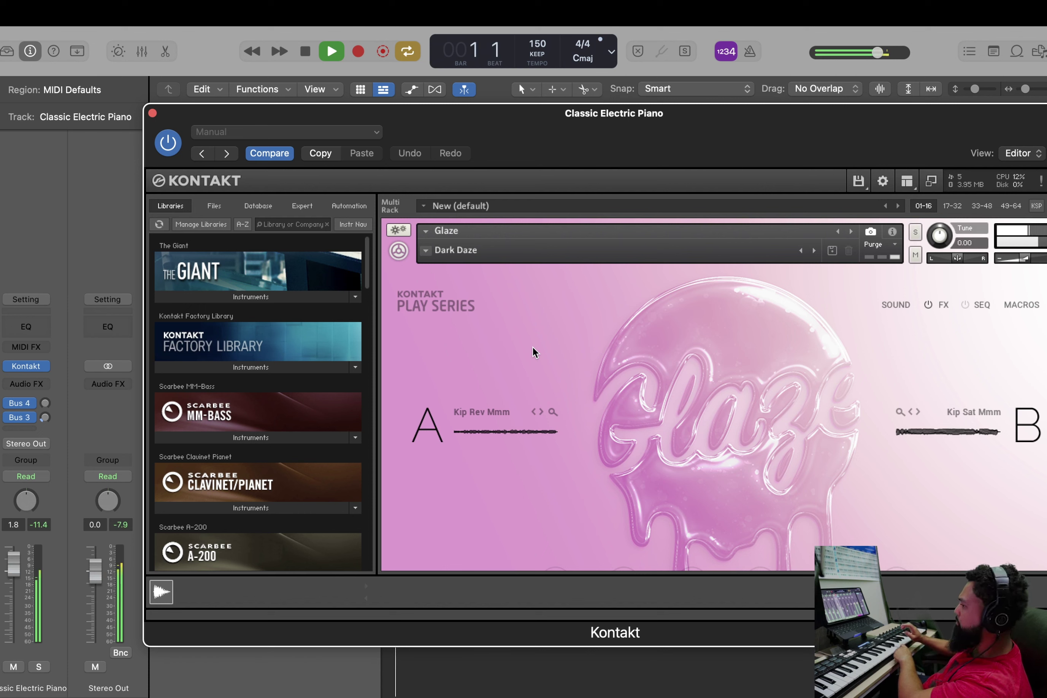
key("space")
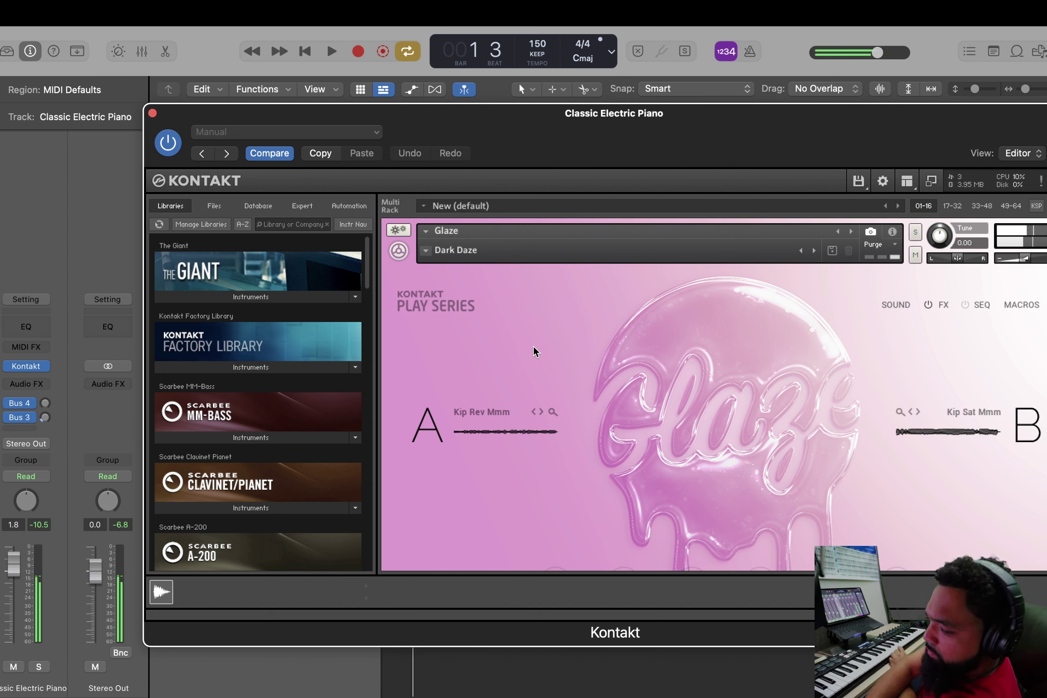
left_click(815, 250)
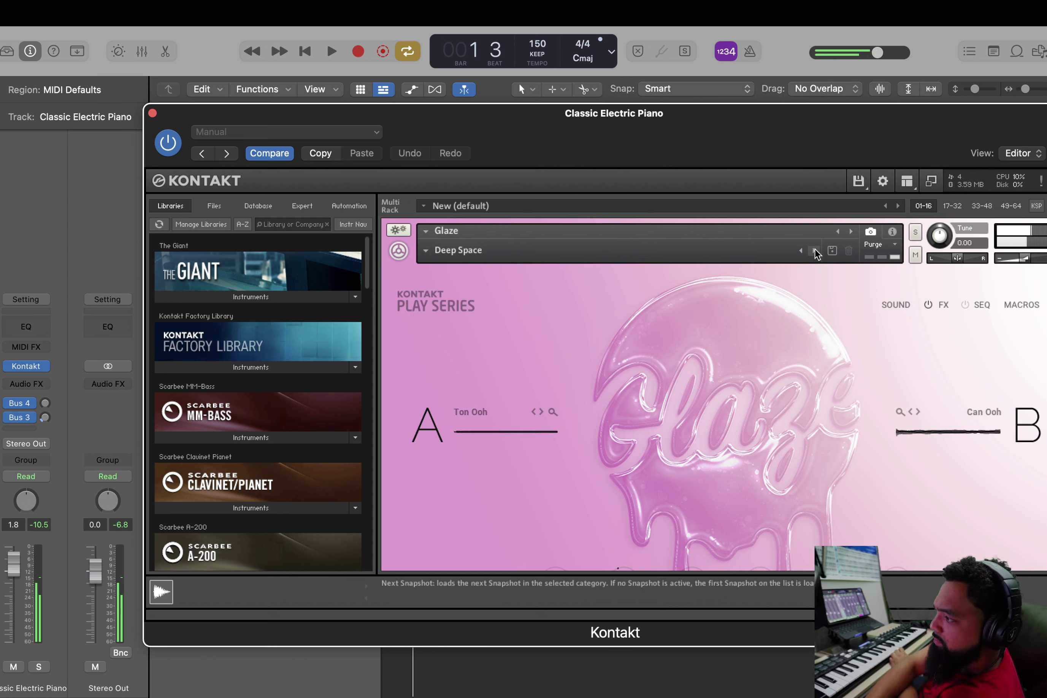
key("space")
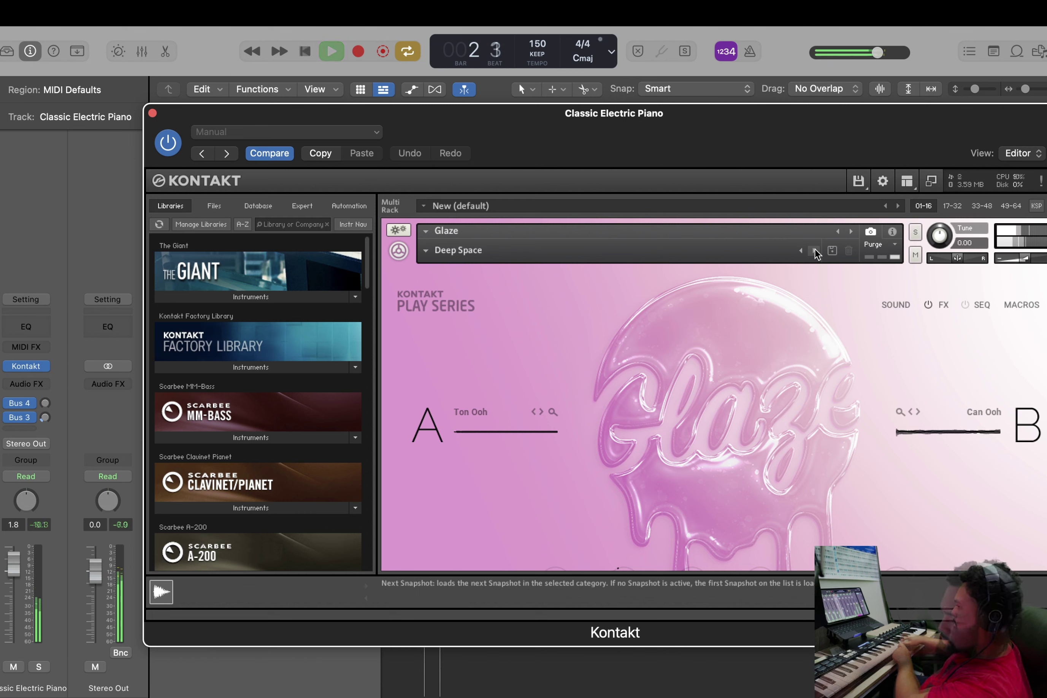
key("space")
left_click(814, 250)
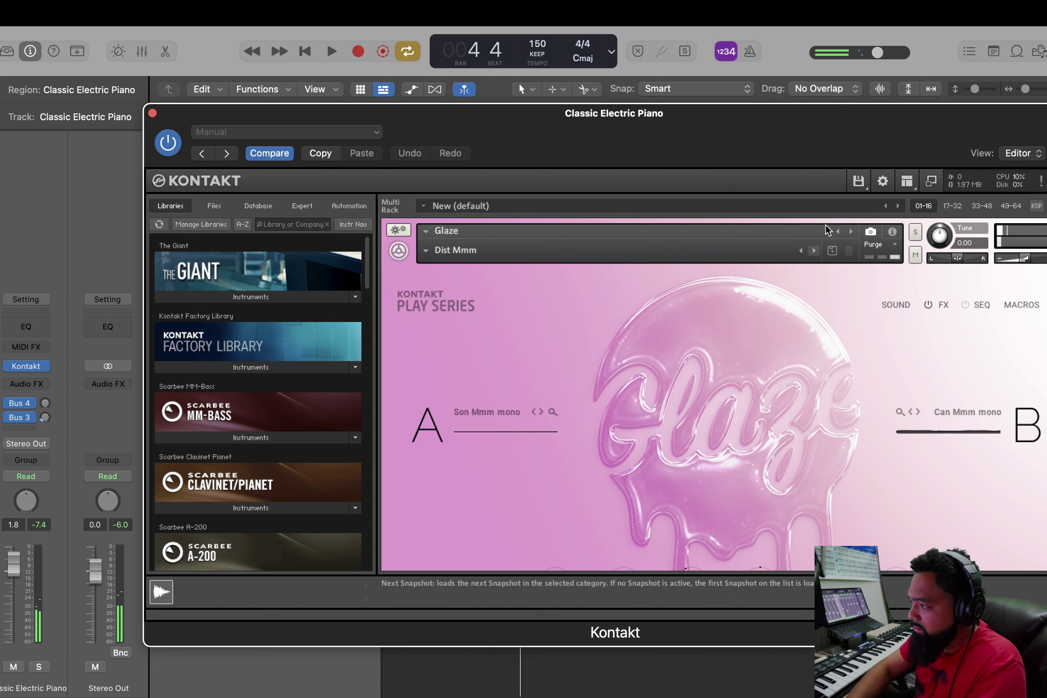
left_click(153, 112)
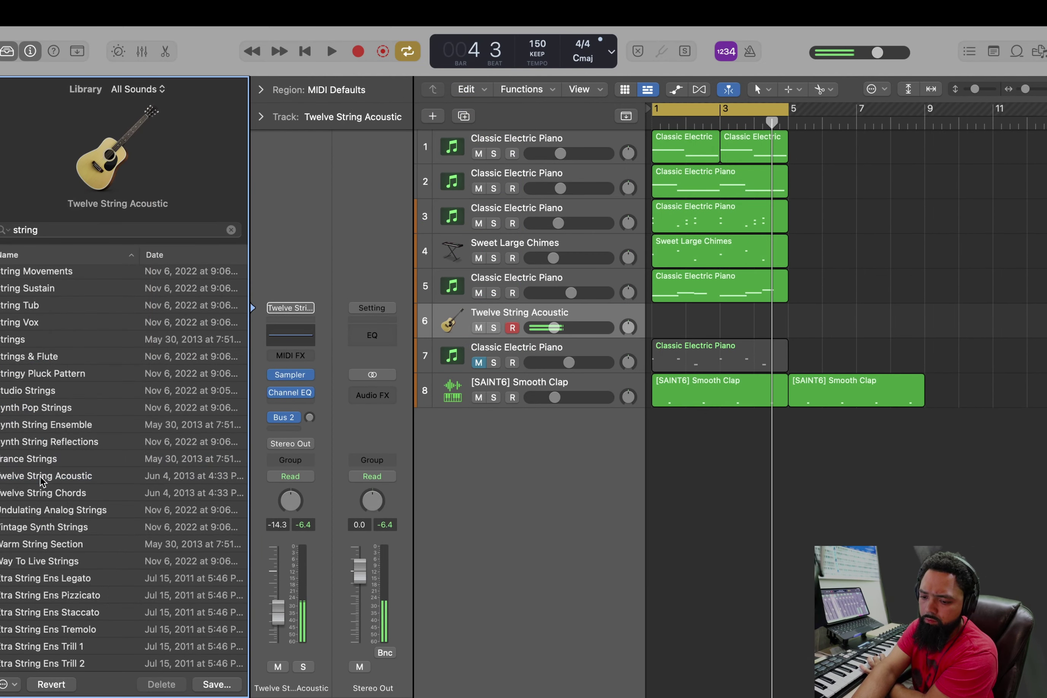
Audition library string sounds on track 6, including Warm String Section and Hip Hop Strings, and close the library
left_click(49, 544)
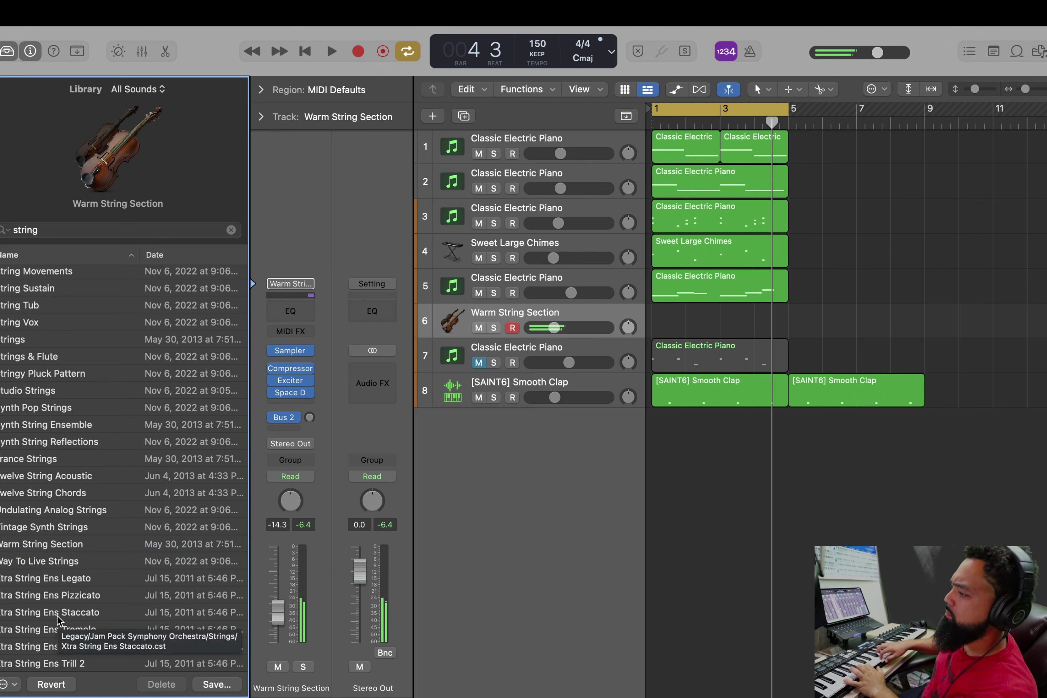
key("space")
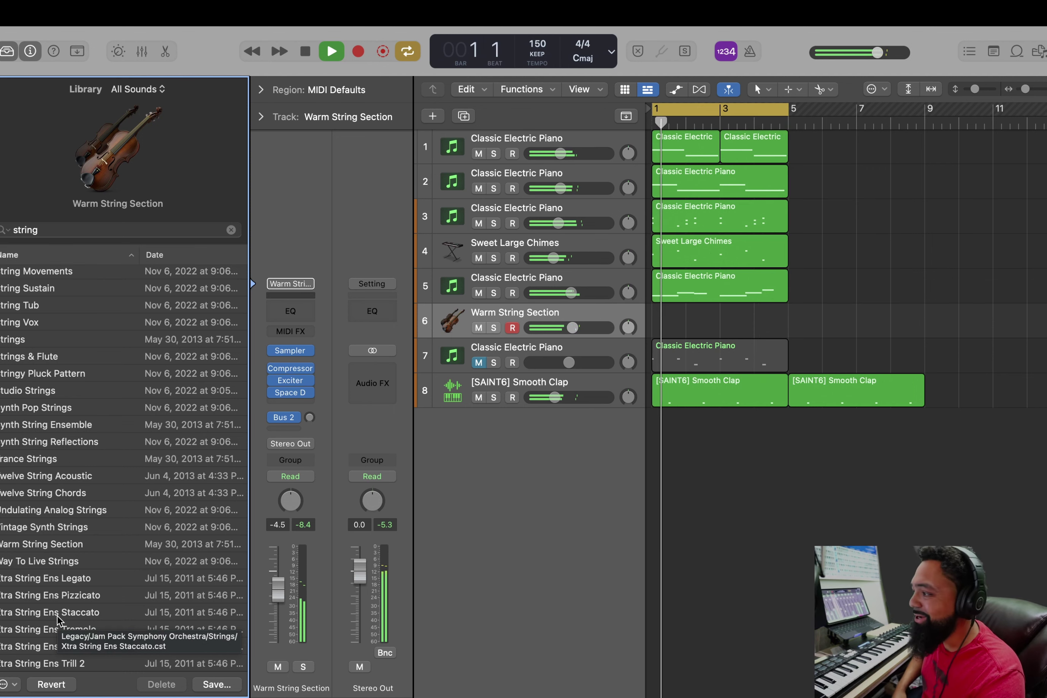
key("space")
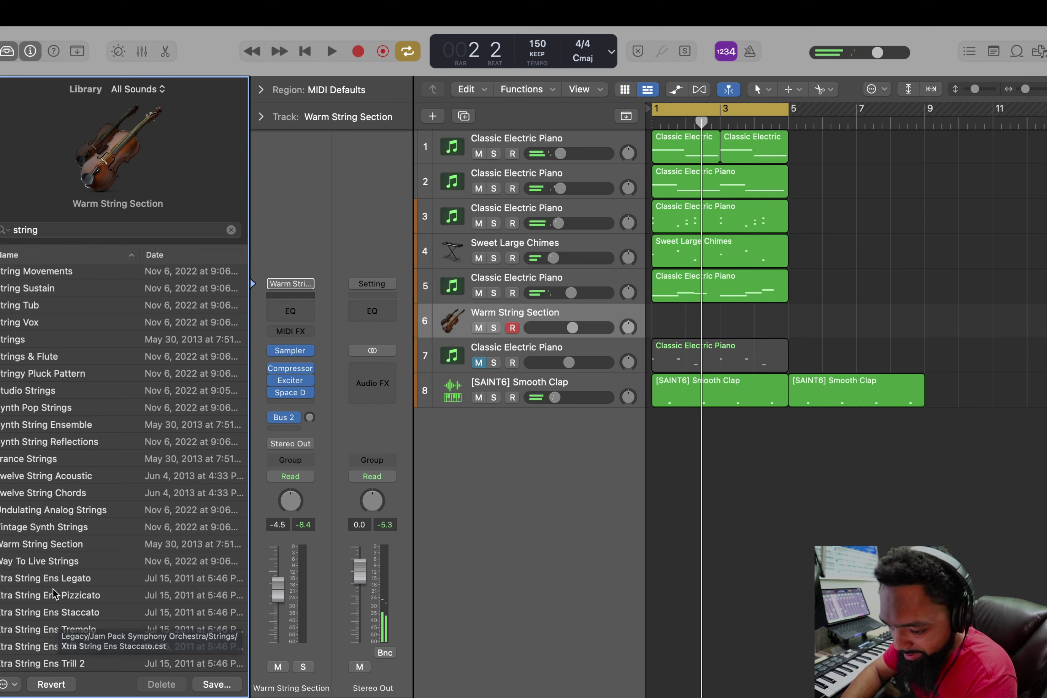
left_click(66, 393)
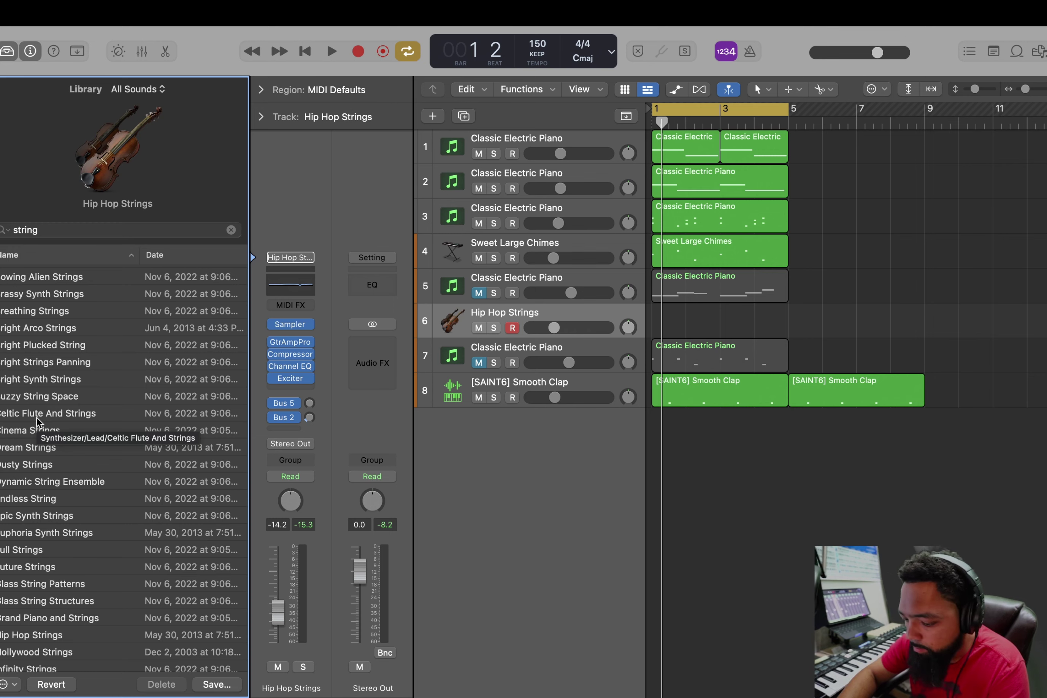
key("y")
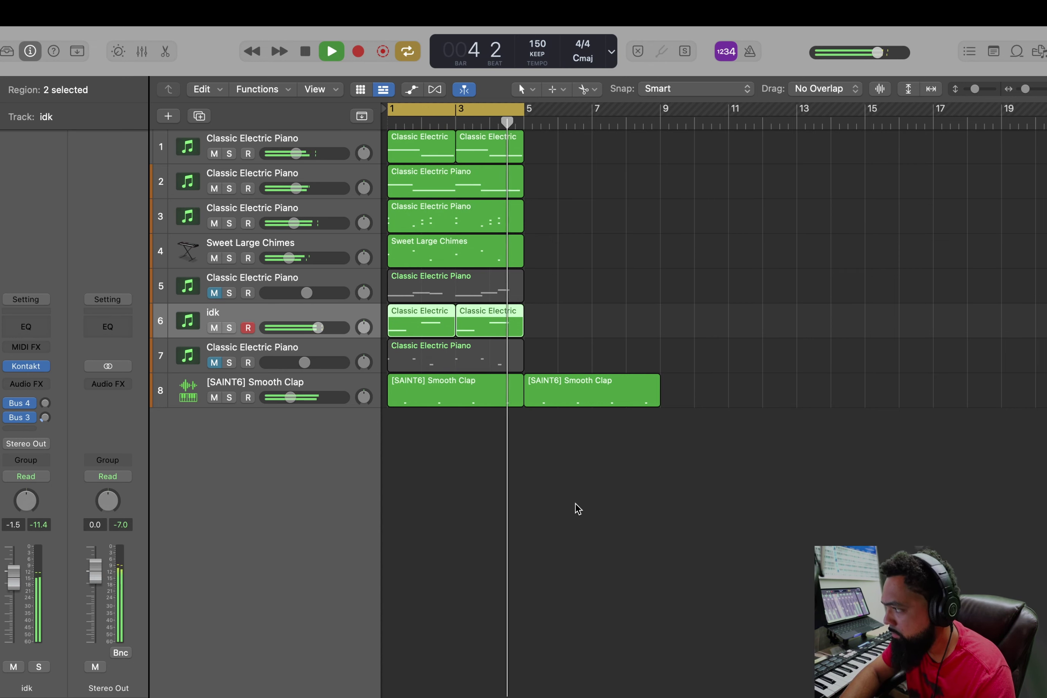
Join the two regions on the idk track into one four-bar region and resume playback
key("space")
left_click(406, 331, "shift")
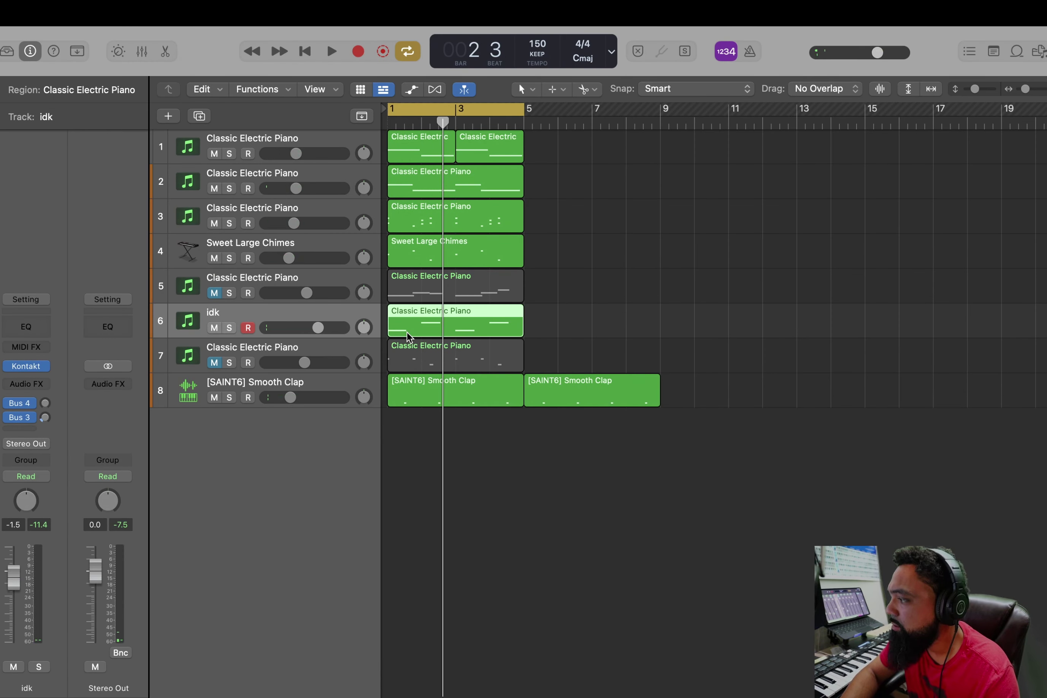
key("space")
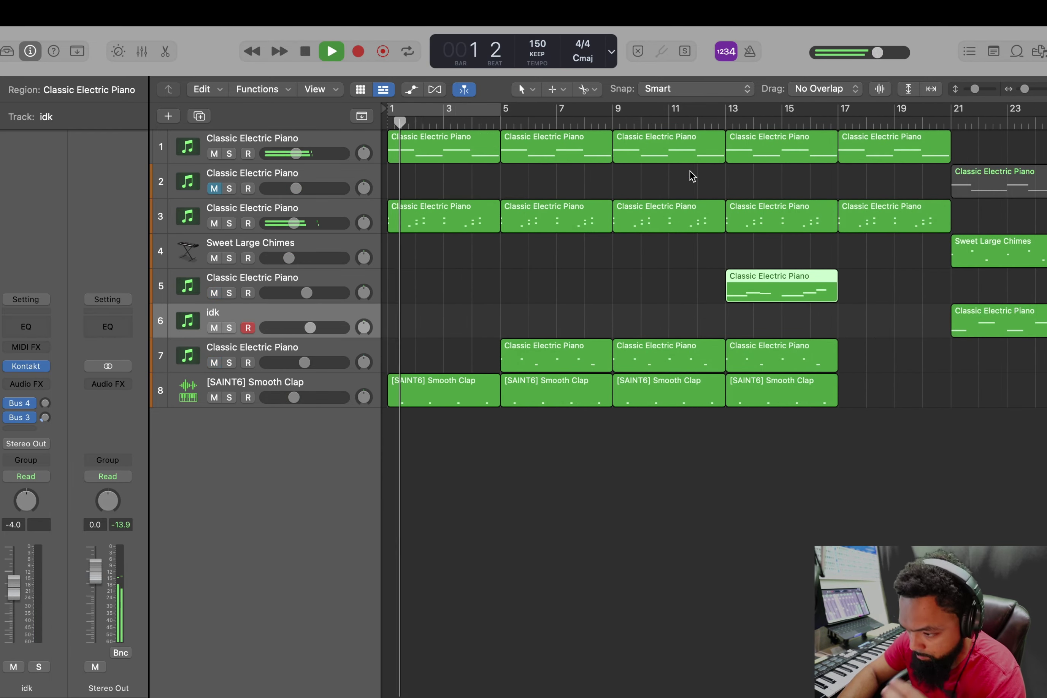
Unmute track 2 and move its region from bar 21 to bar 17
scroll(689, 171, "right", 3)
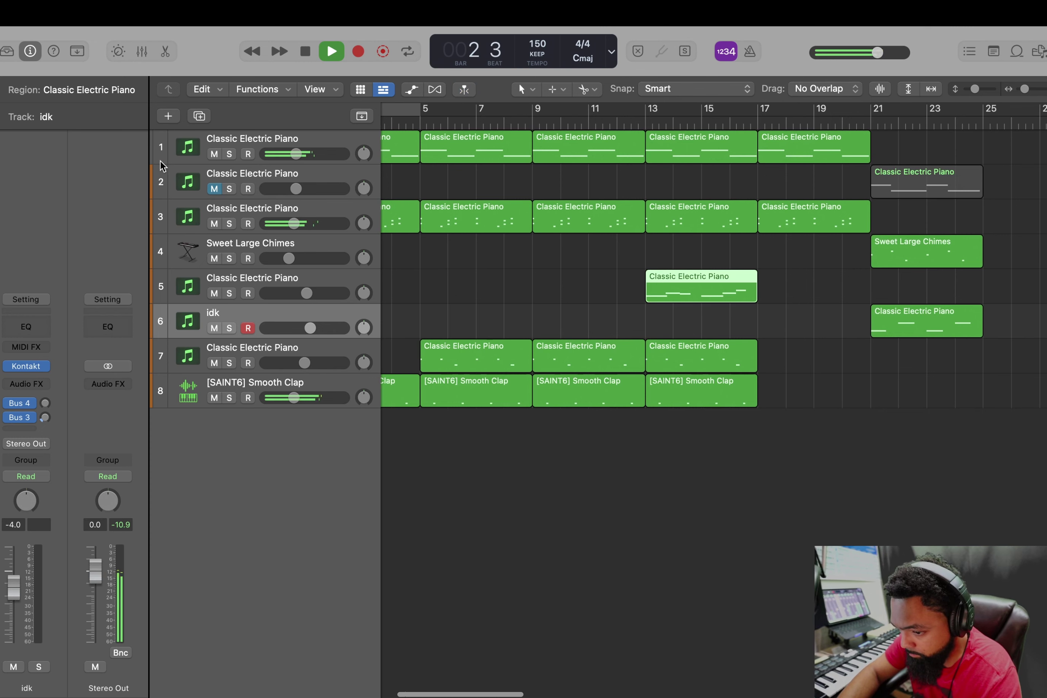
left_click(214, 189)
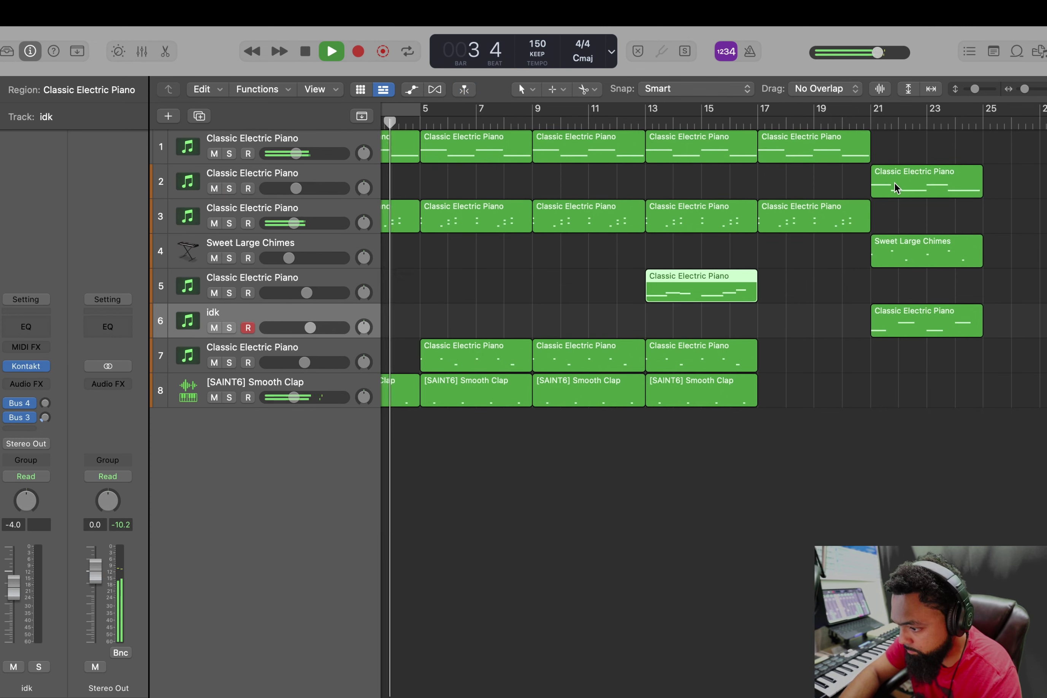
left_click_drag(893, 183, 779, 183)
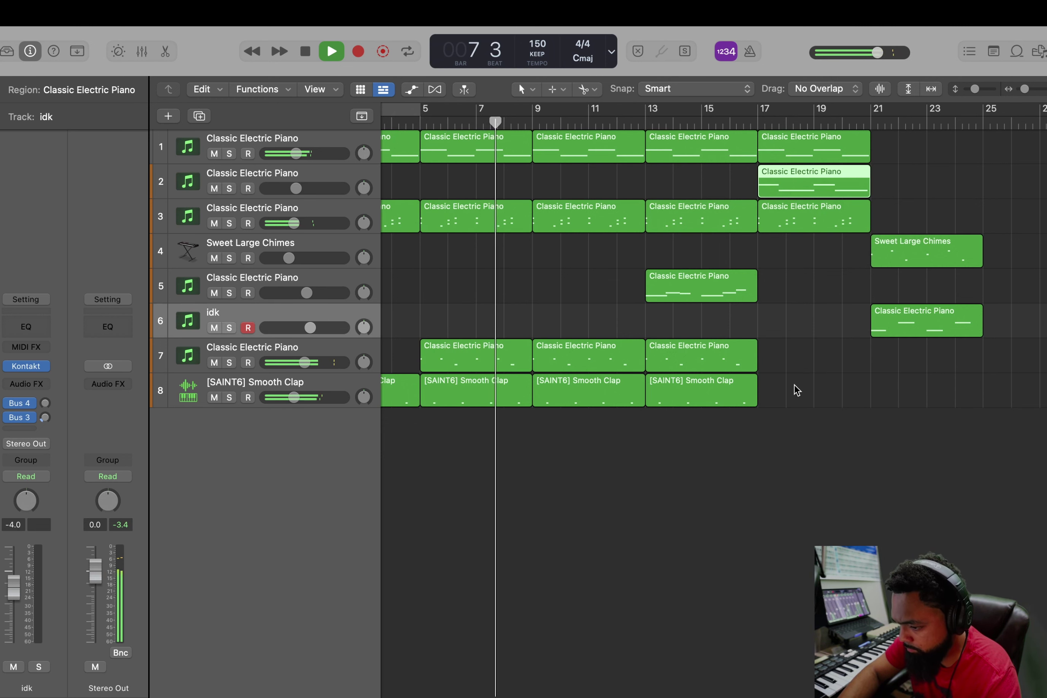
Extend the track 7 and Smooth Clap regions from bar 17 to bar 25 and return the playhead to the start
left_click_drag(736, 428, 772, 354)
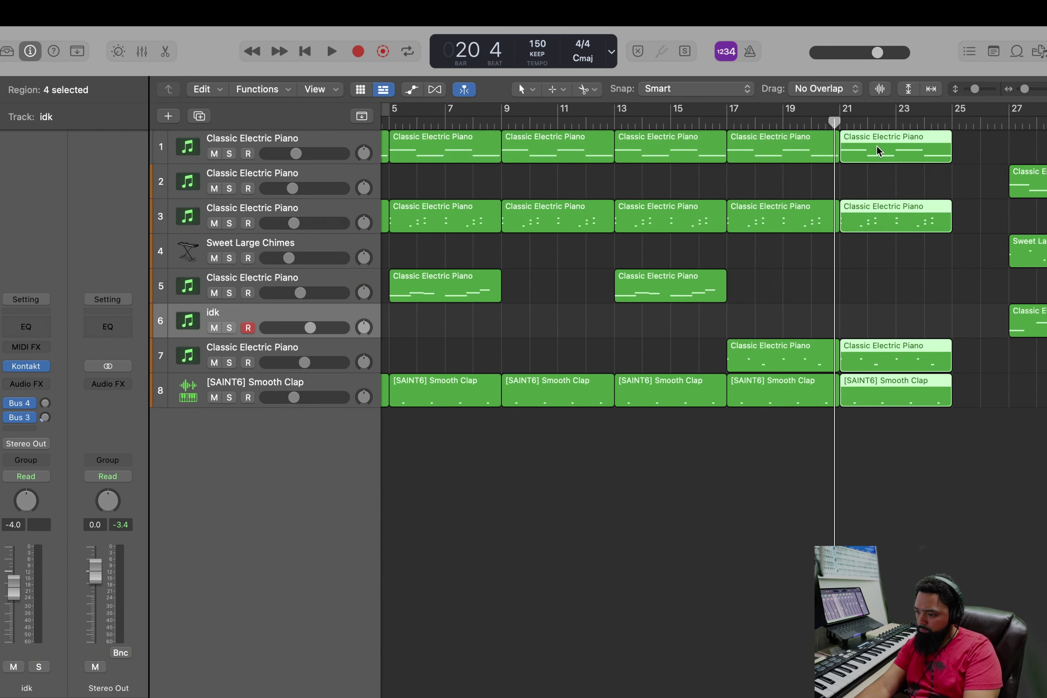
key("Return")
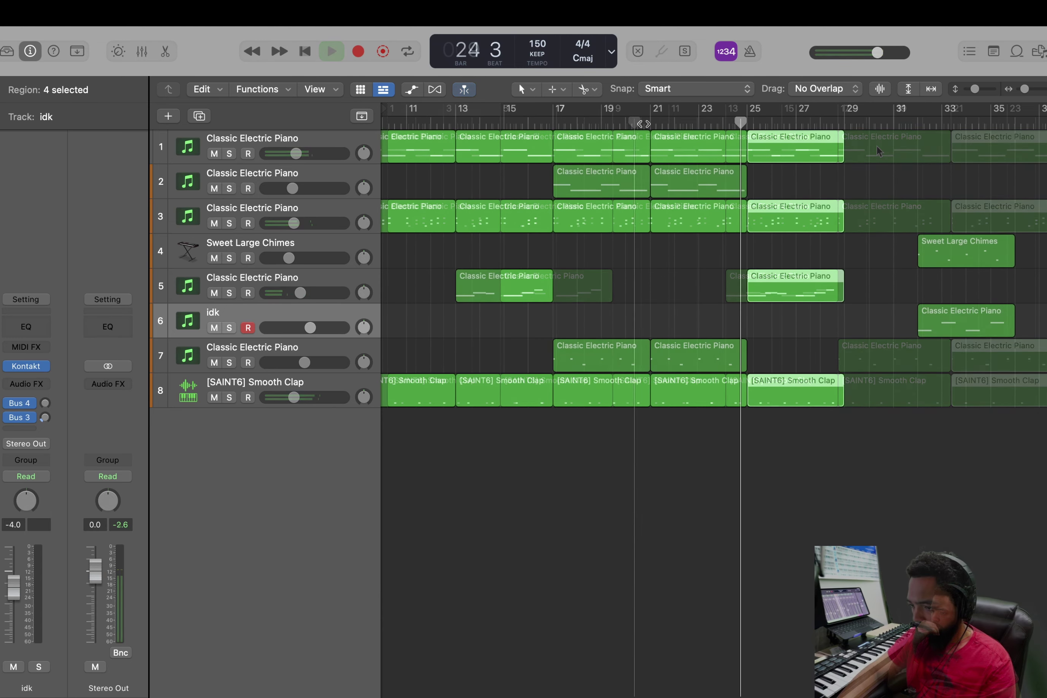
Play from bar 21, copy the track 7 region at bar 21 to bar 25, and stop playback
left_click(647, 122)
key("space")
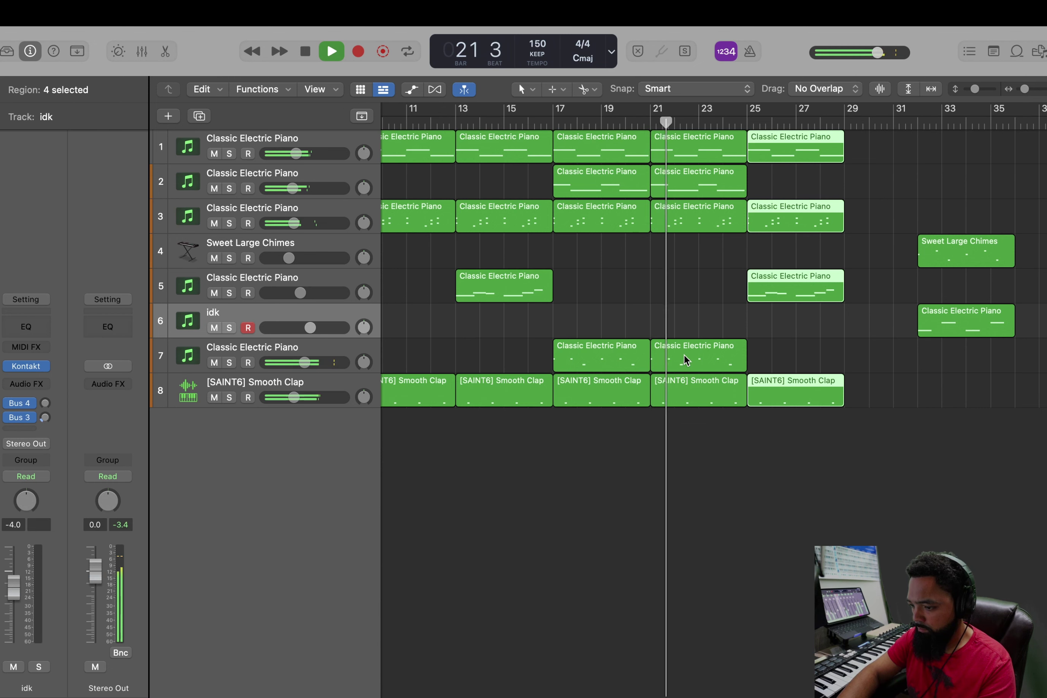
left_click(683, 356)
left_click_drag(684, 354, 783, 346)
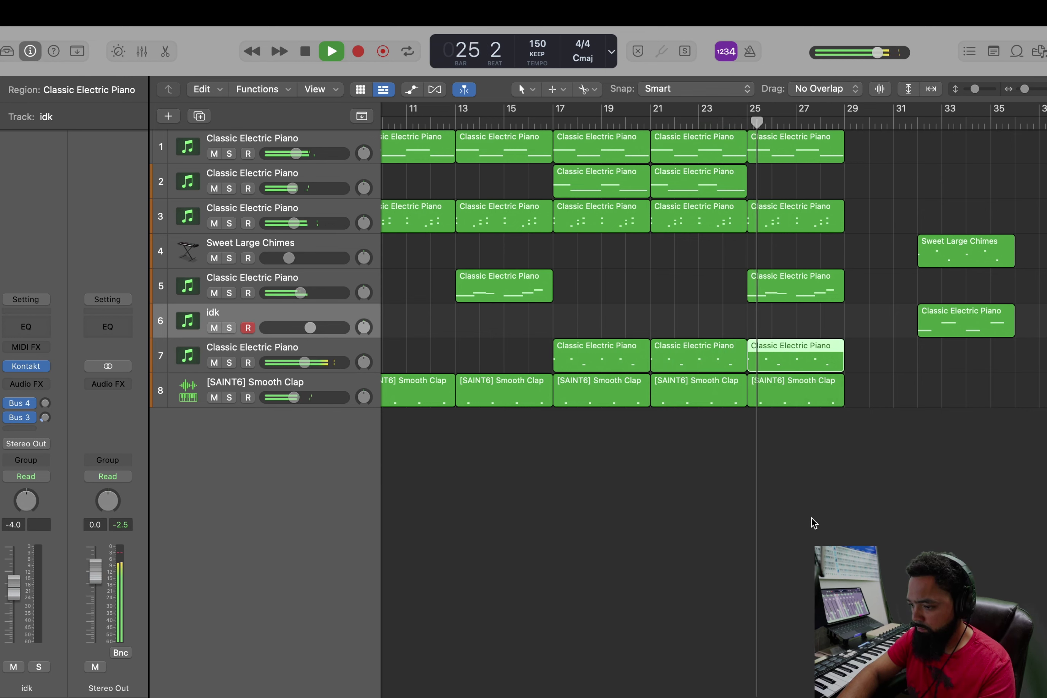
scroll(813, 522, "right", 4)
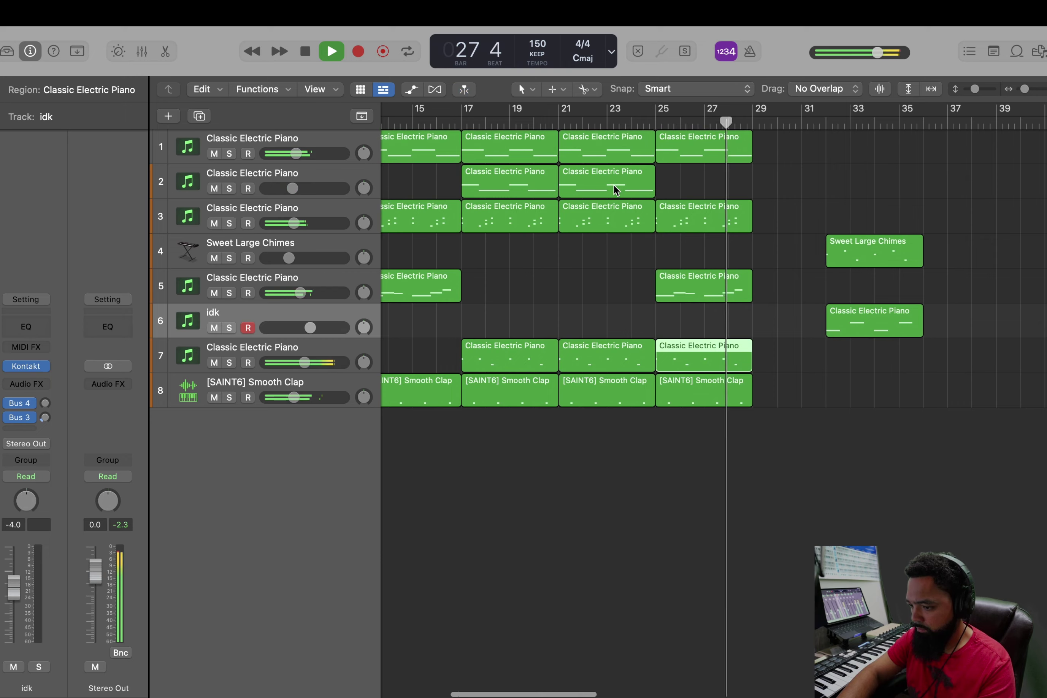
key("space")
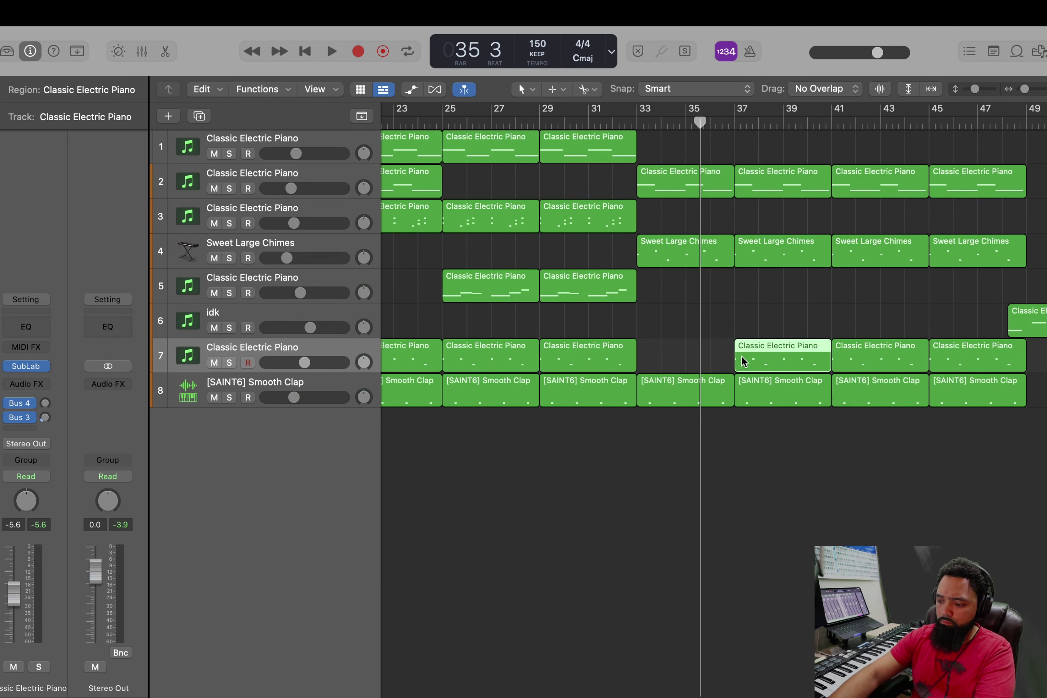
Delete the track 7 regions at bars 37 and 41 and move the one at bar 45 to bar 33
key("Delete")
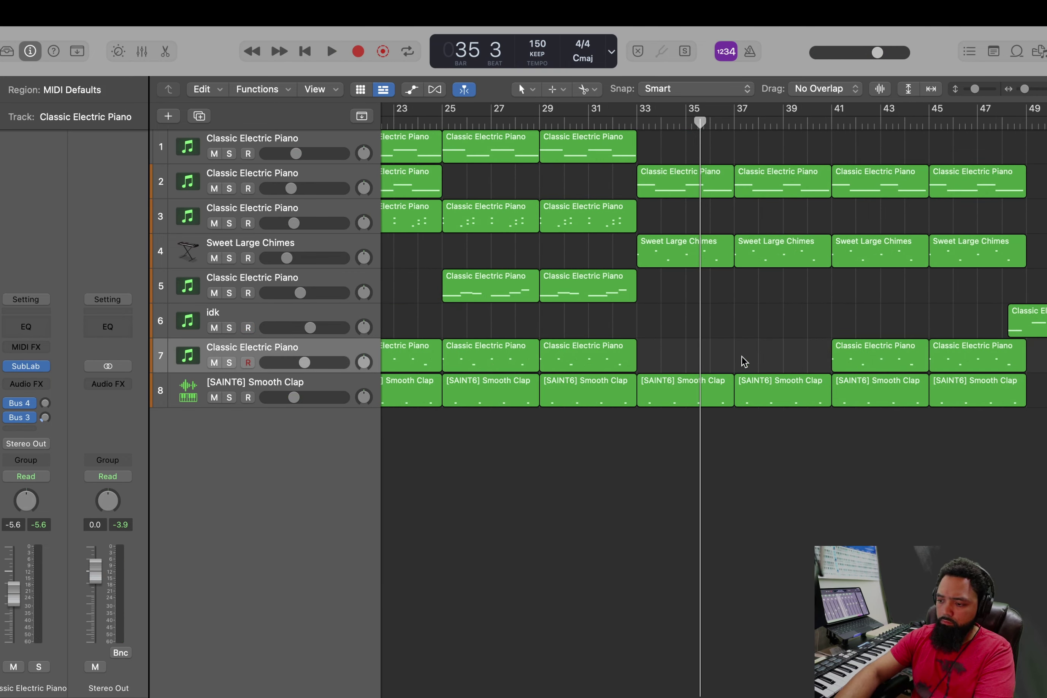
left_click(833, 358)
key("Delete")
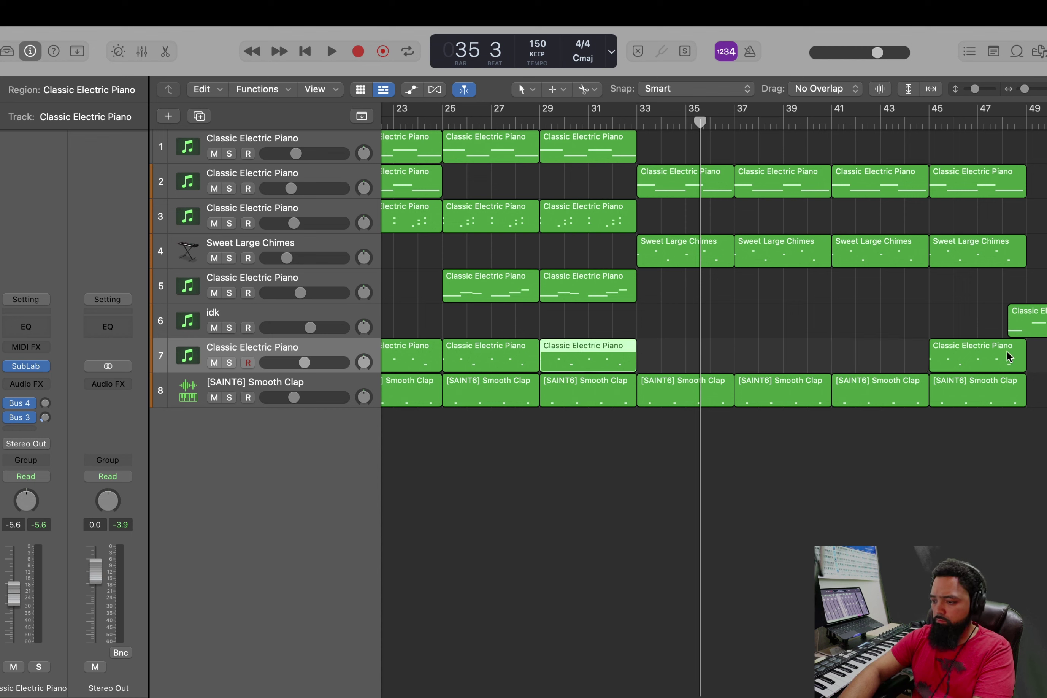
left_click_drag(1007, 357, 708, 338)
left_click_drag(699, 352, 697, 349)
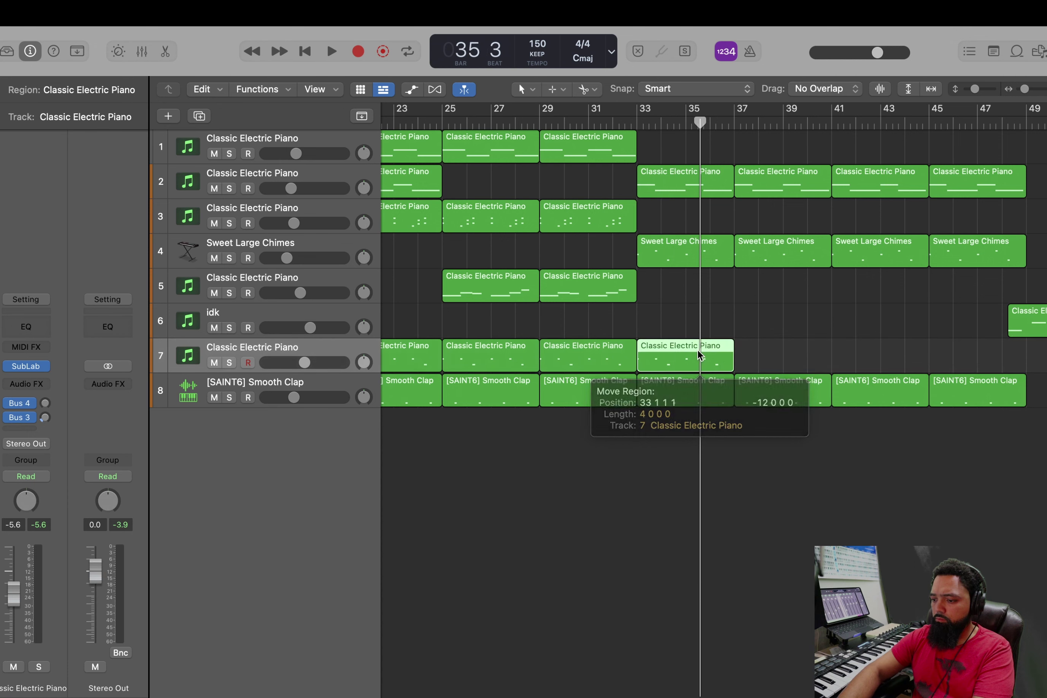
Open the track 7 region at bar 33 for note editing and loop playback over bars 33 to 37
double_click(673, 363)
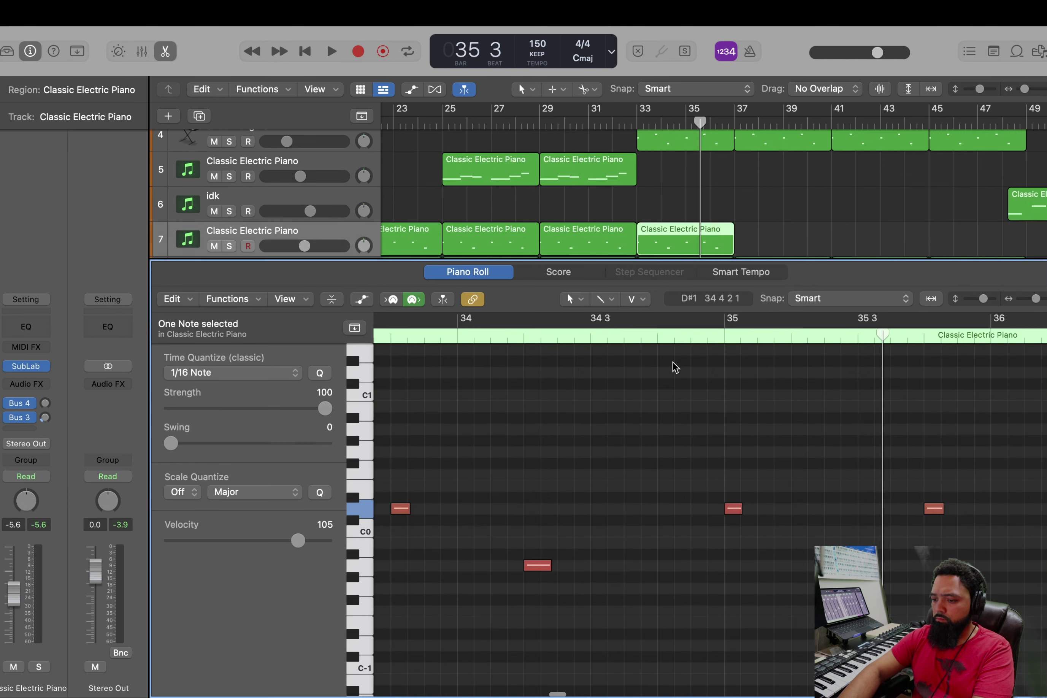
left_click(639, 114)
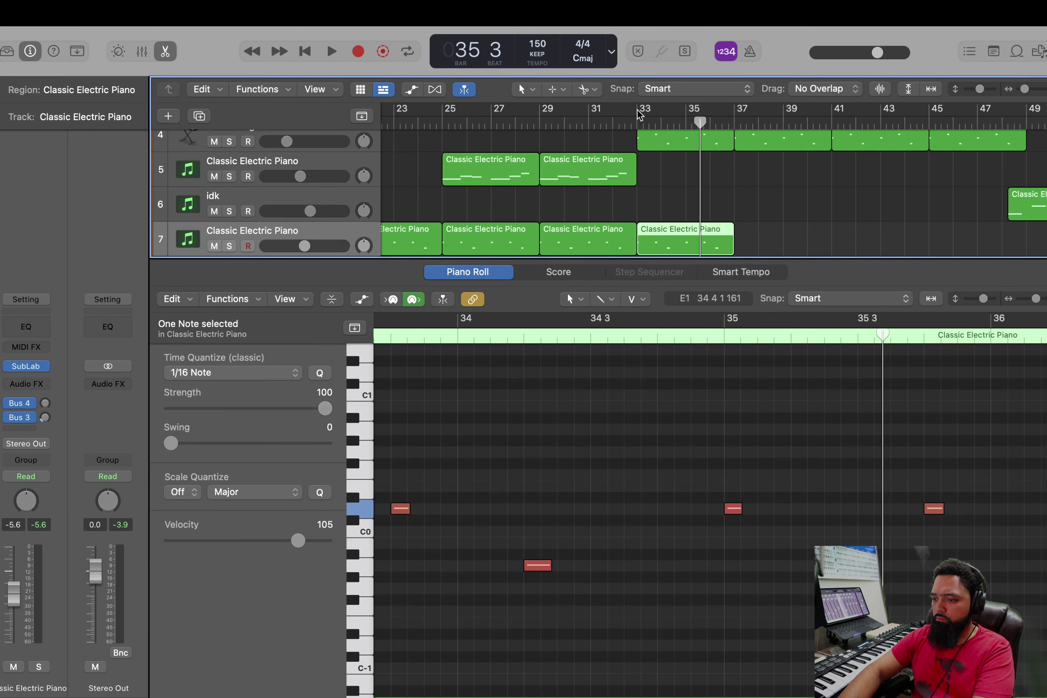
left_click_drag(638, 114, 734, 113)
key("space")
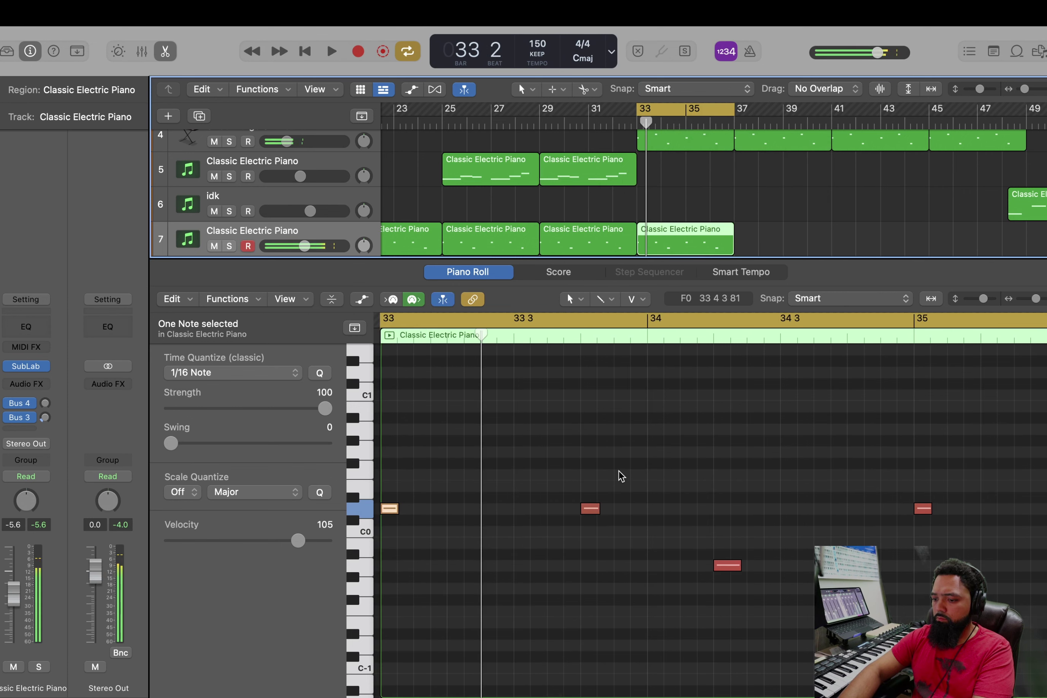
Lengthen the short bass notes in the bar 33 region, including its first note and the low note in bar 34, checking them in playback
left_click(535, 489)
left_click(392, 509)
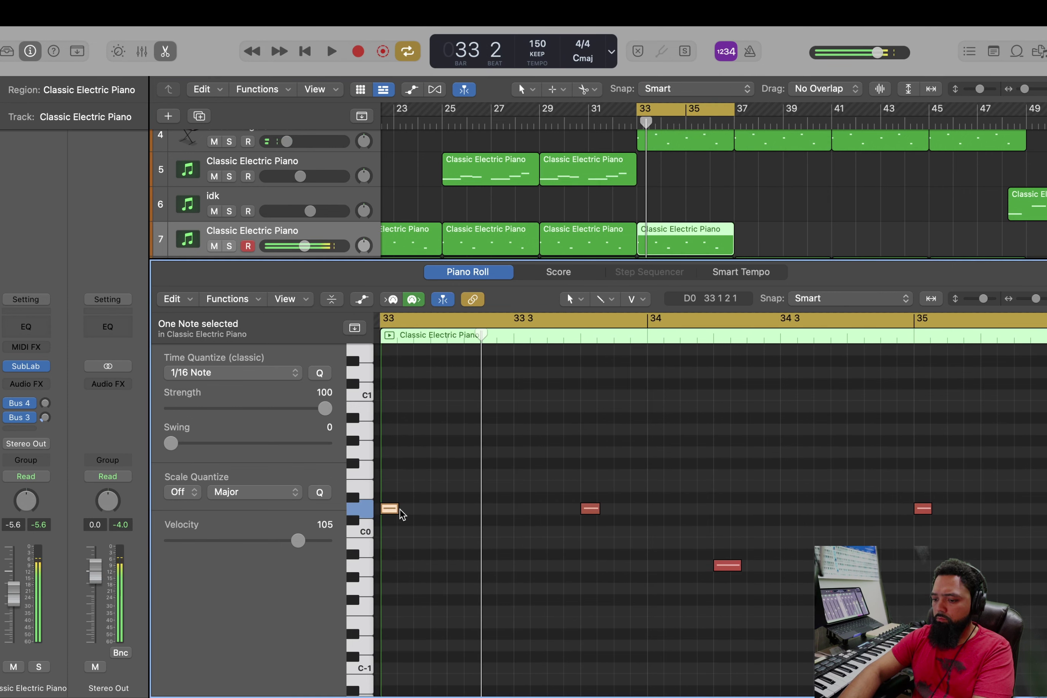
left_click_drag(397, 509, 492, 517)
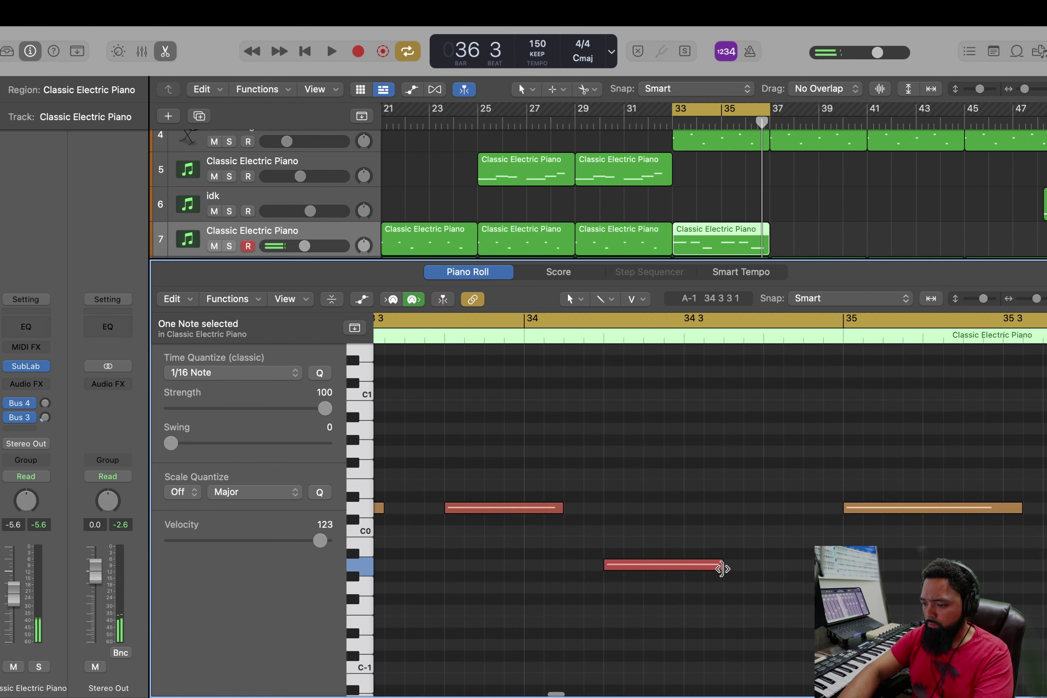
left_click_drag(721, 568, 764, 574)
key("space")
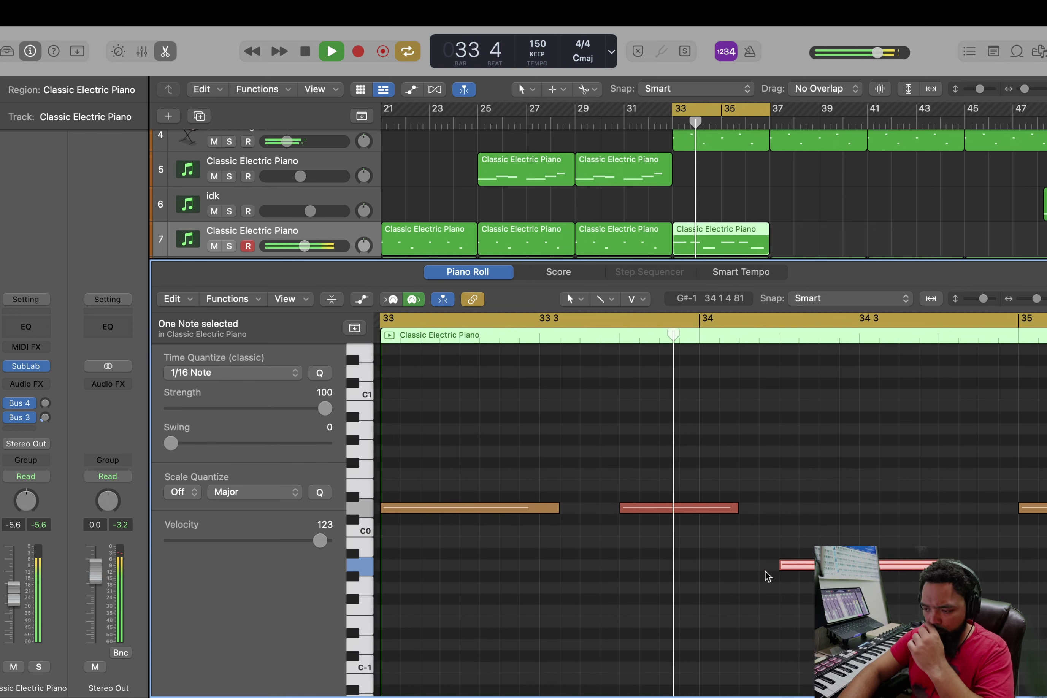
scroll(768, 576, "up", 2)
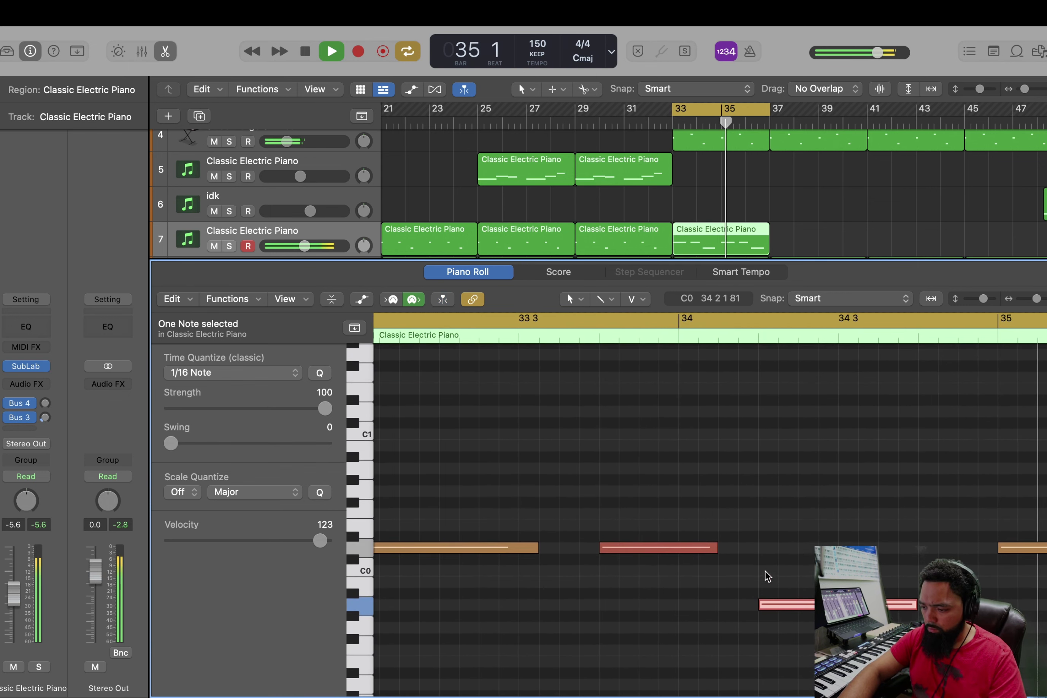
scroll(682, 578, "up", 1)
scroll(683, 577, "left", 1)
scroll(682, 578, "down", 1)
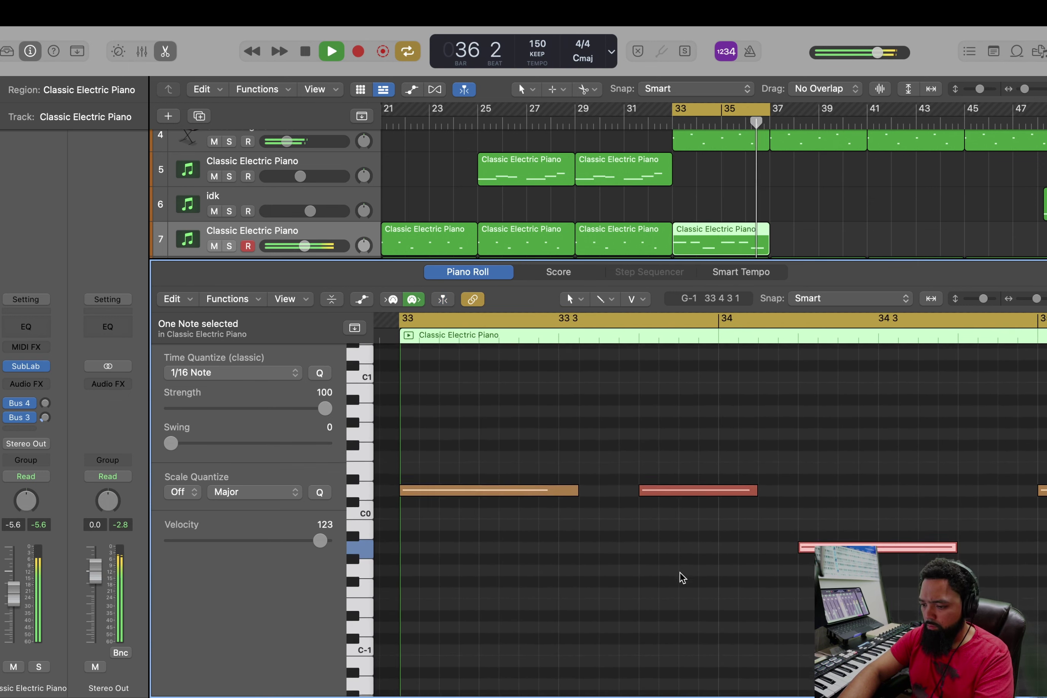
scroll(681, 574, "up", 1)
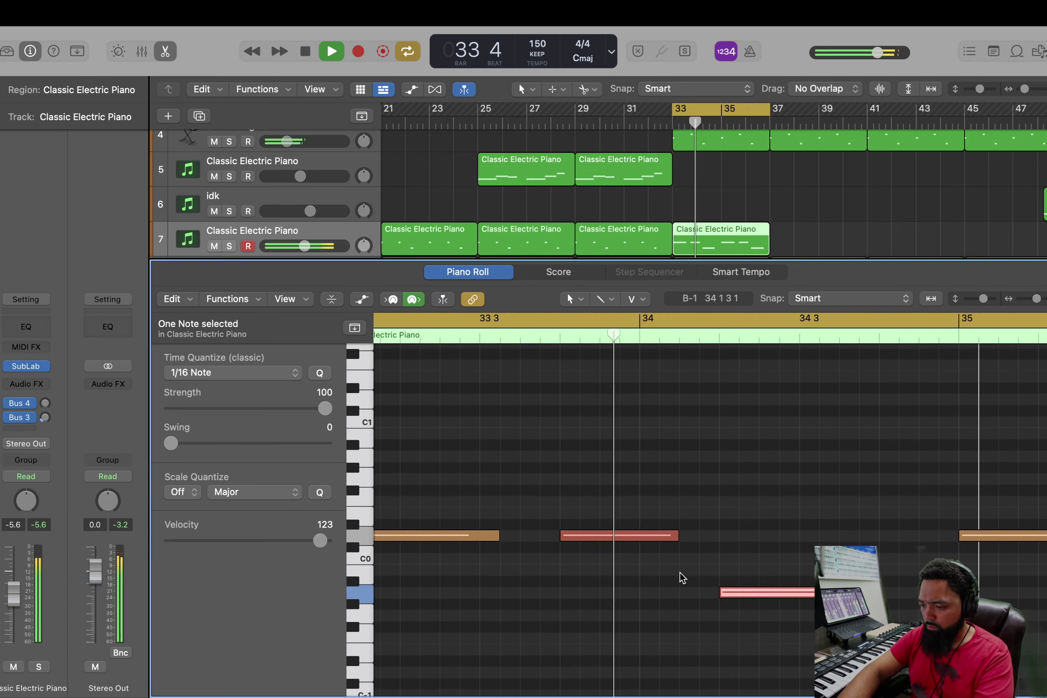
key("space")
left_click(677, 536)
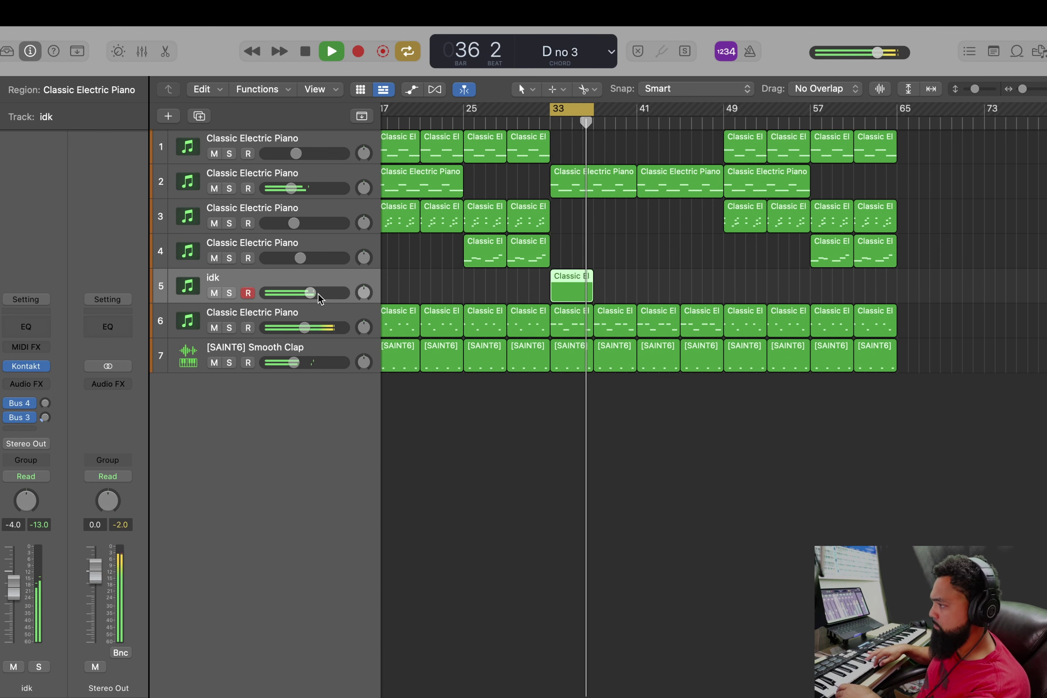
Stop playback, open Kontakt on the idk track with Cloud Supply's Indon sound, and record a part
key("space")
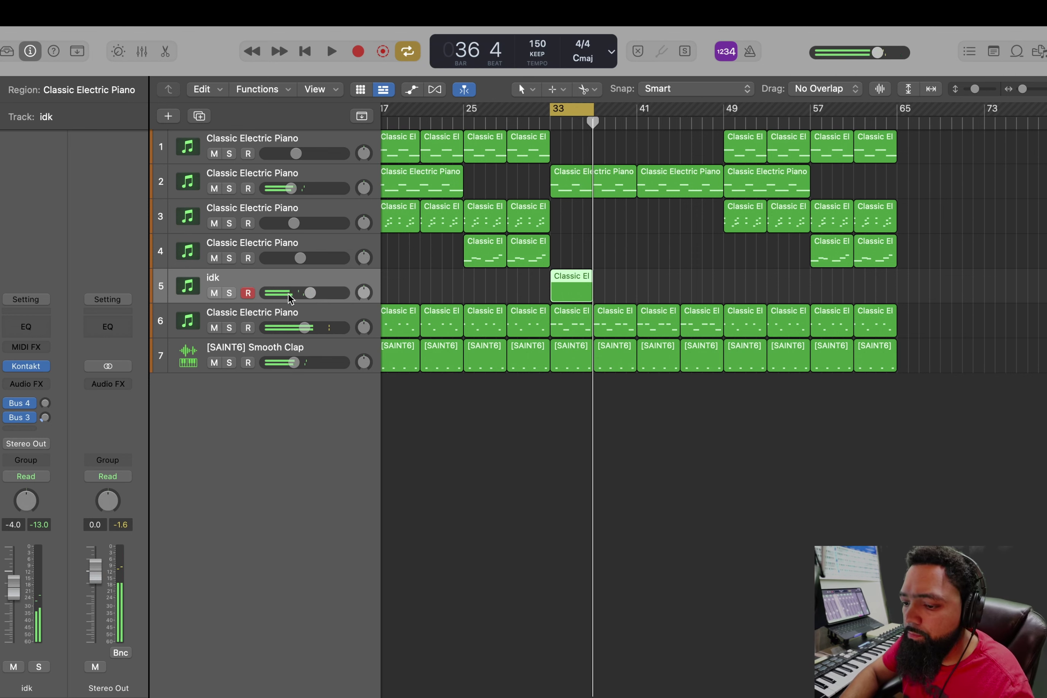
left_click(28, 370)
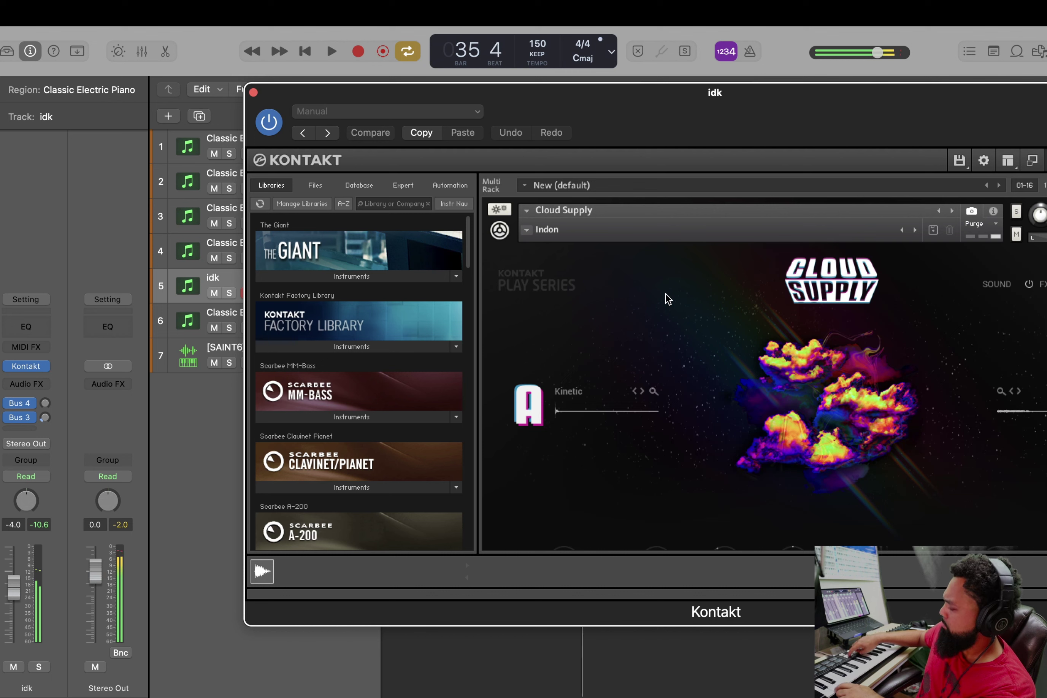
key("r")
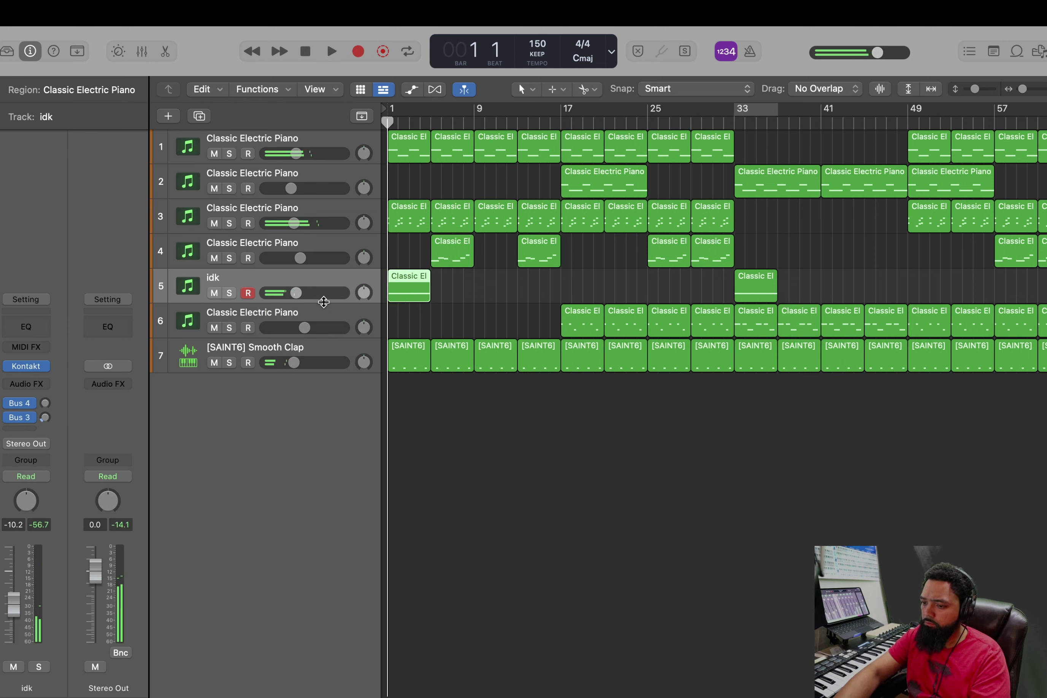
Set the idk track's volume to -8.8, copy its bar 1 region to bar 9, and play the arrangement through
key("space")
left_click_drag(296, 293, 298, 292)
key("space")
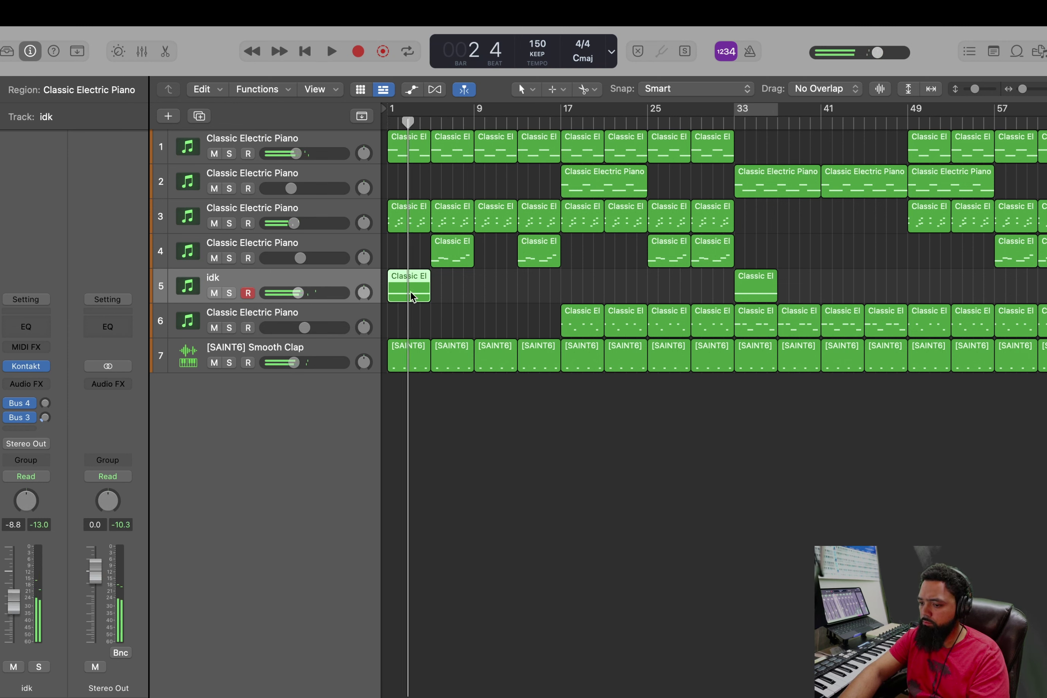
left_click_drag(402, 301, 490, 298)
key("space")
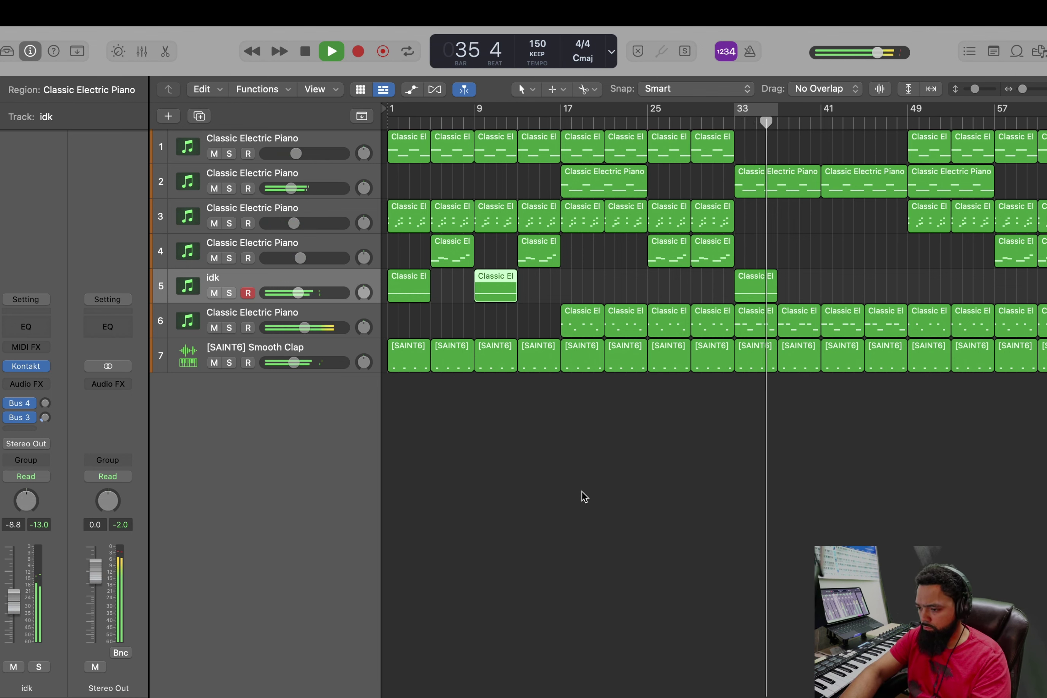
key("space")
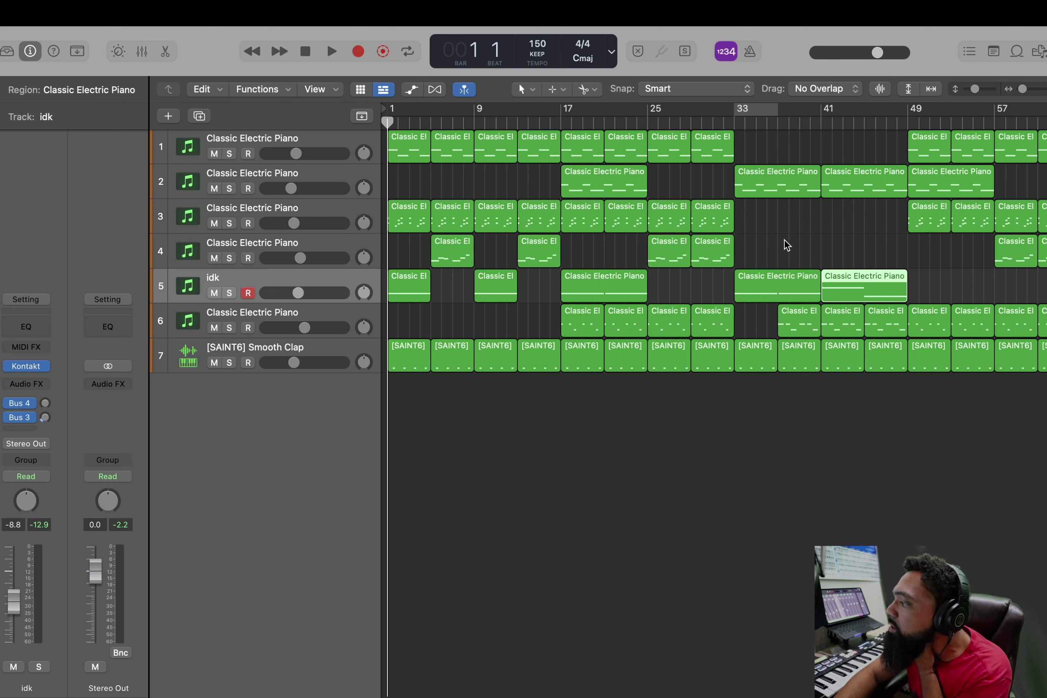
Record a Lex Hi-Hat 12 part from bar 33 using Note Repeat at a 1/8 note rate
key("space")
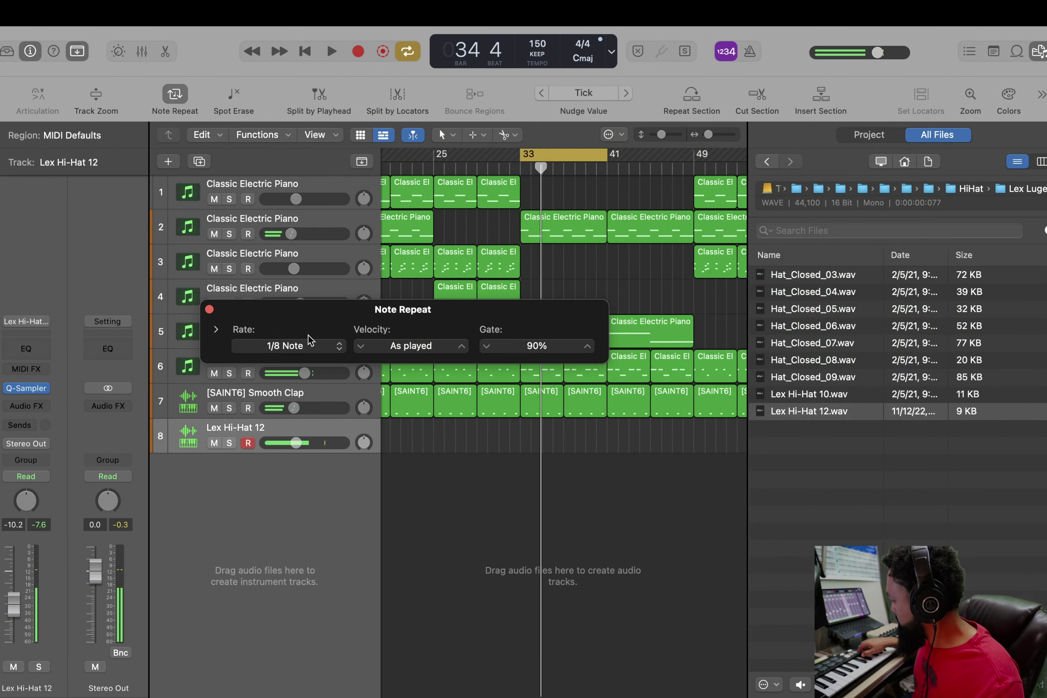
key("r")
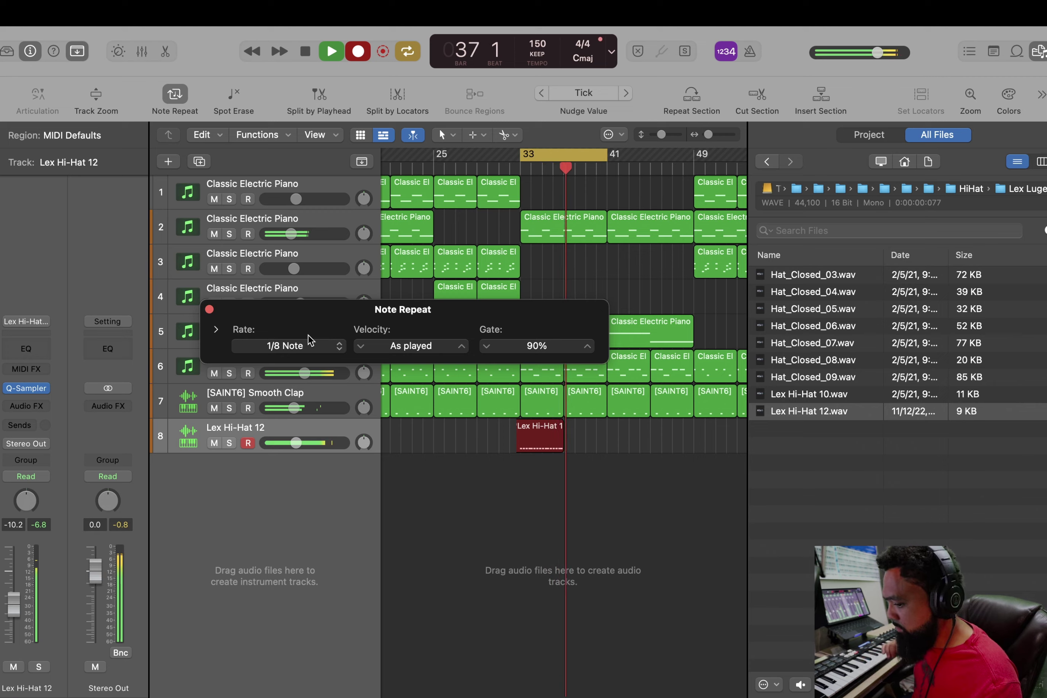
key("space")
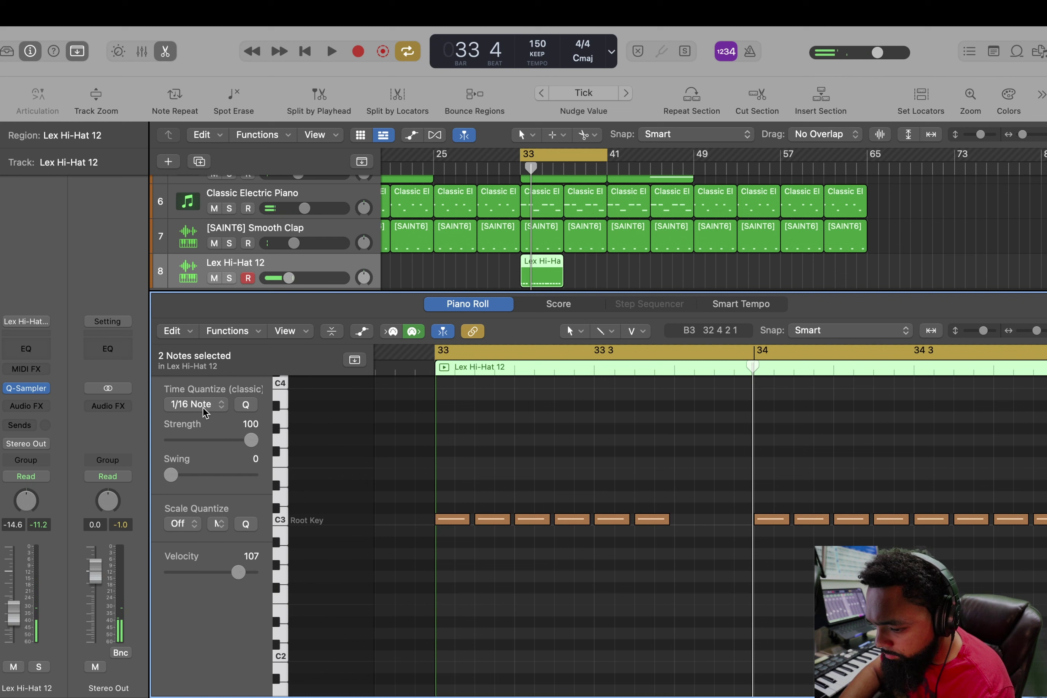
Set the hi-hat's time quantize to 1/16 Triplet and paint a C3 roll into the gap ending bar 33 with the Brush tool
left_click(205, 404)
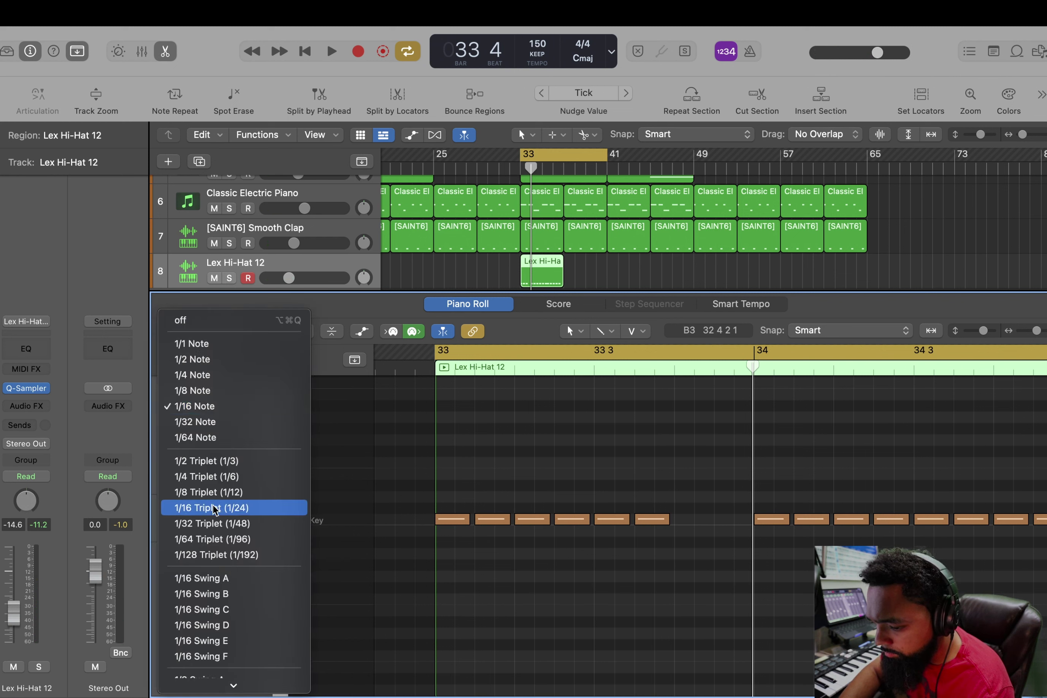
left_click(223, 507)
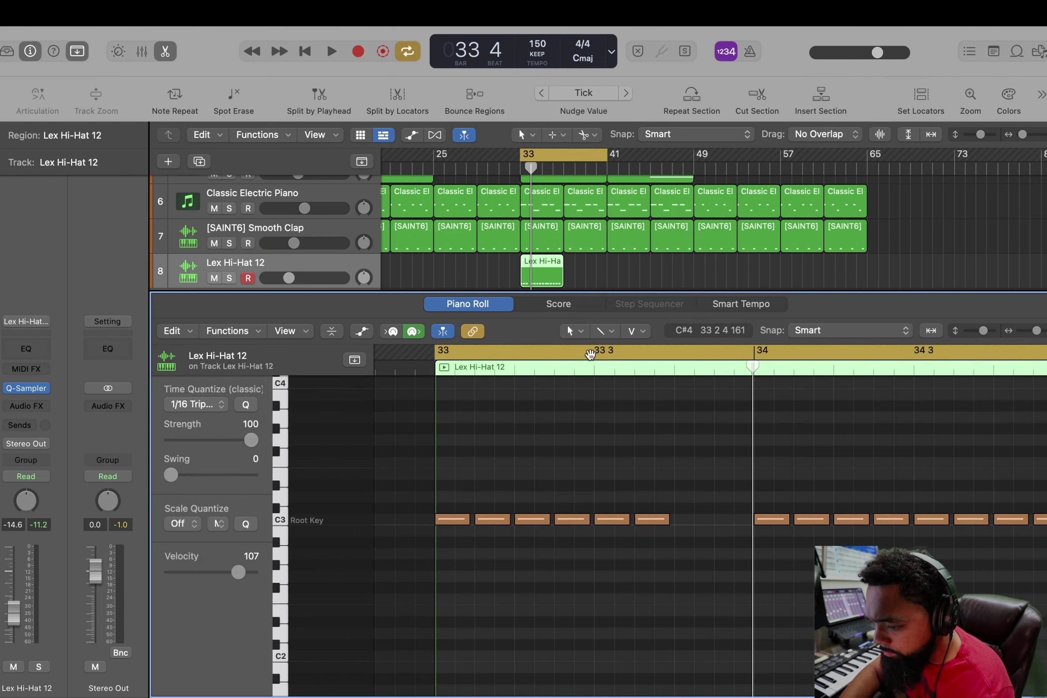
left_click(603, 331)
left_click(674, 540)
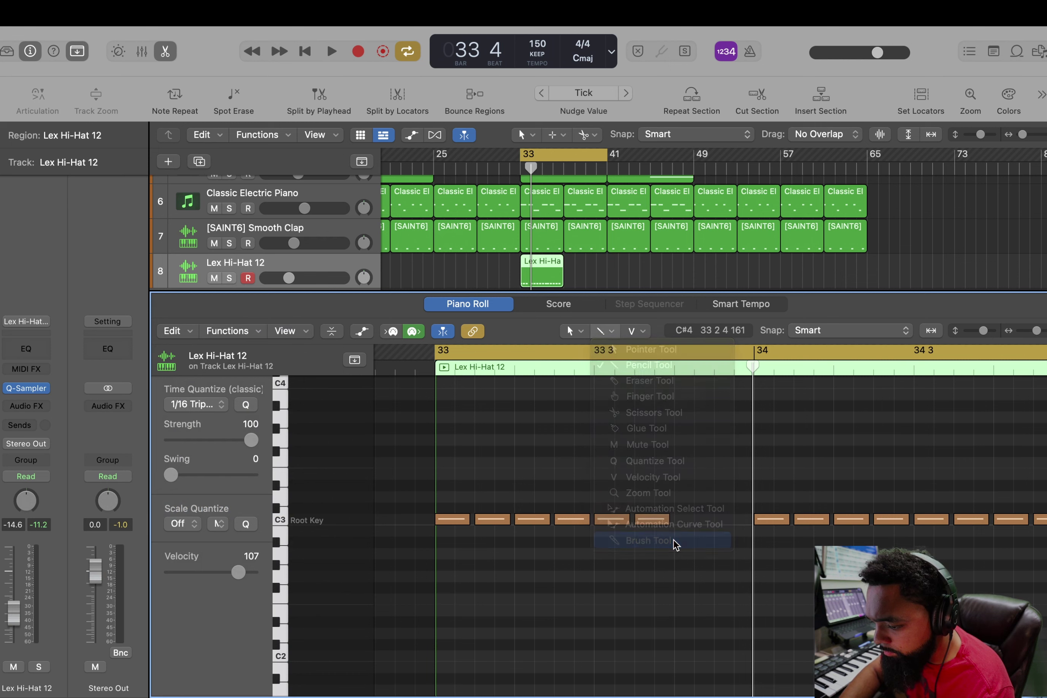
left_click(679, 520)
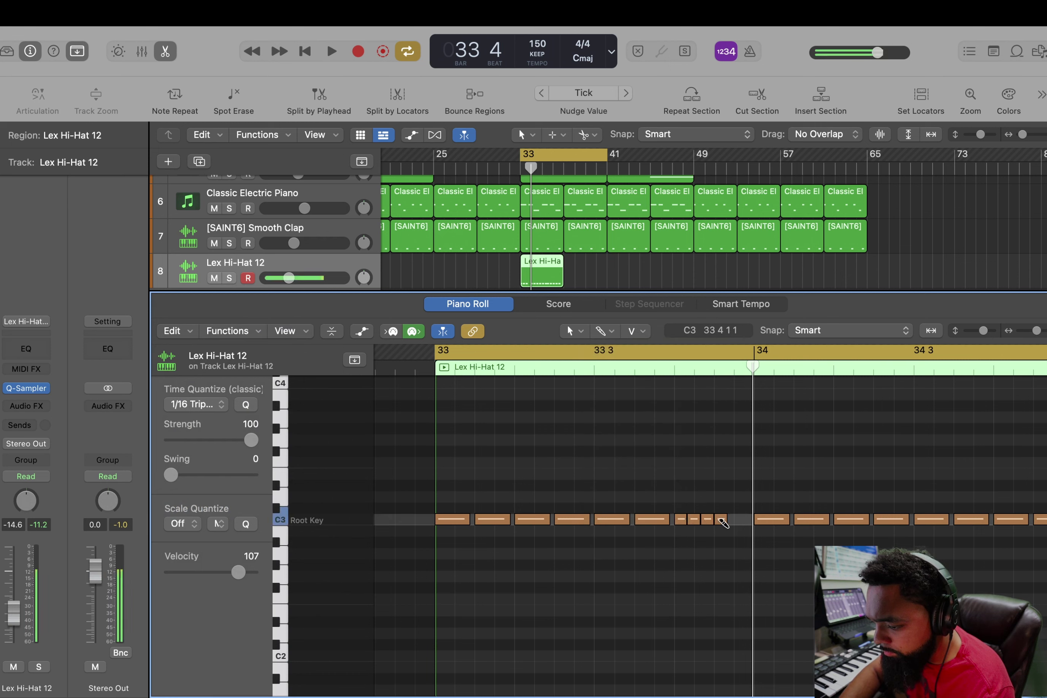
key("space")
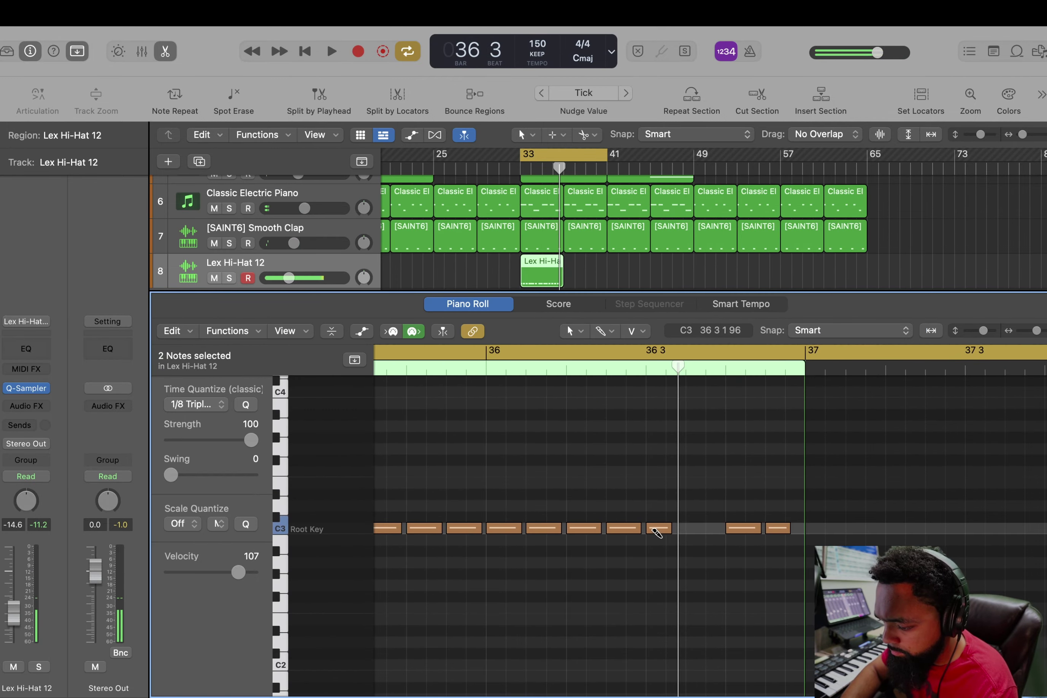
Paint 1/8 triplet hi-hat notes into the gap in the second half of bar 36 and lower a roll note at its start to A2
left_click(696, 533)
key("space")
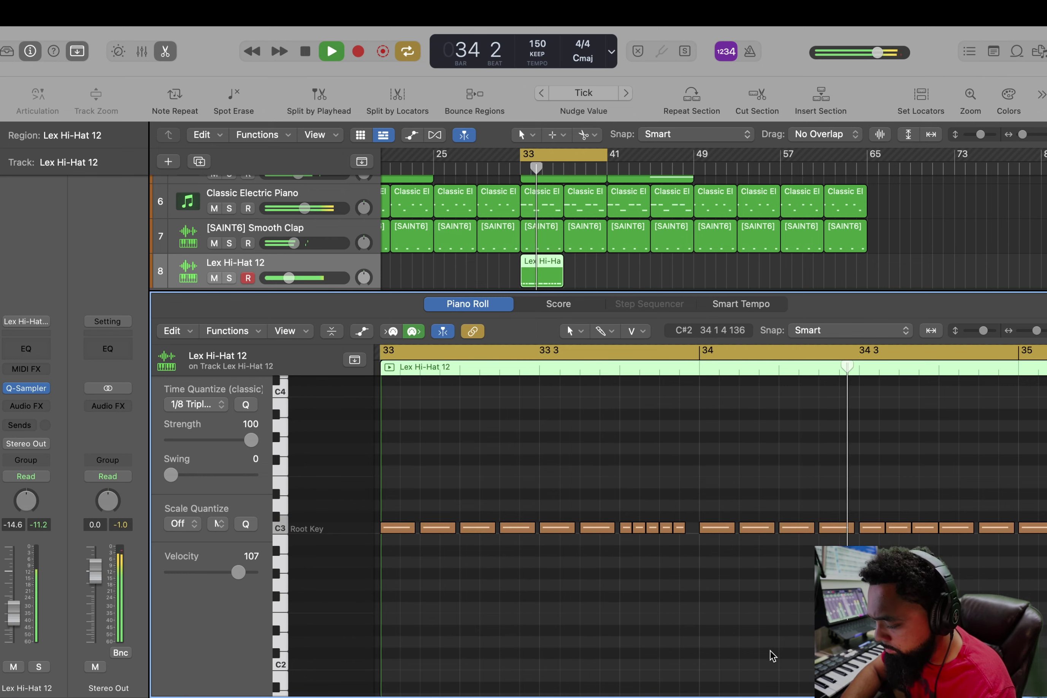
left_click_drag(644, 536, 655, 574)
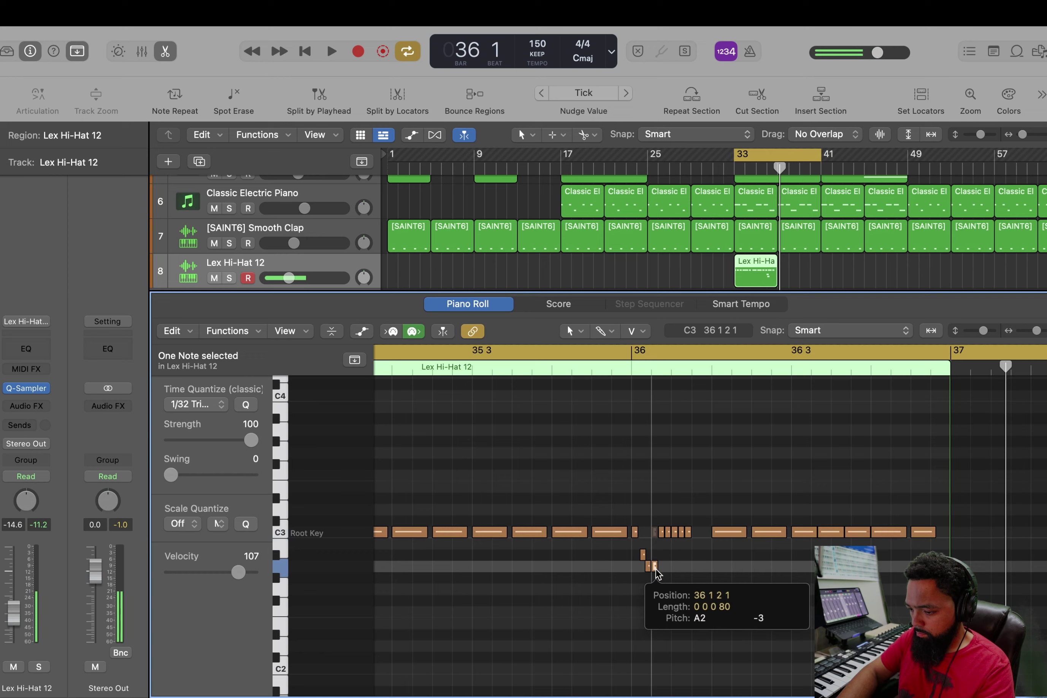
Play back the loop and adjust the [SAINT6] Hard Rim 3 note just before the middle of bar 36
key("space")
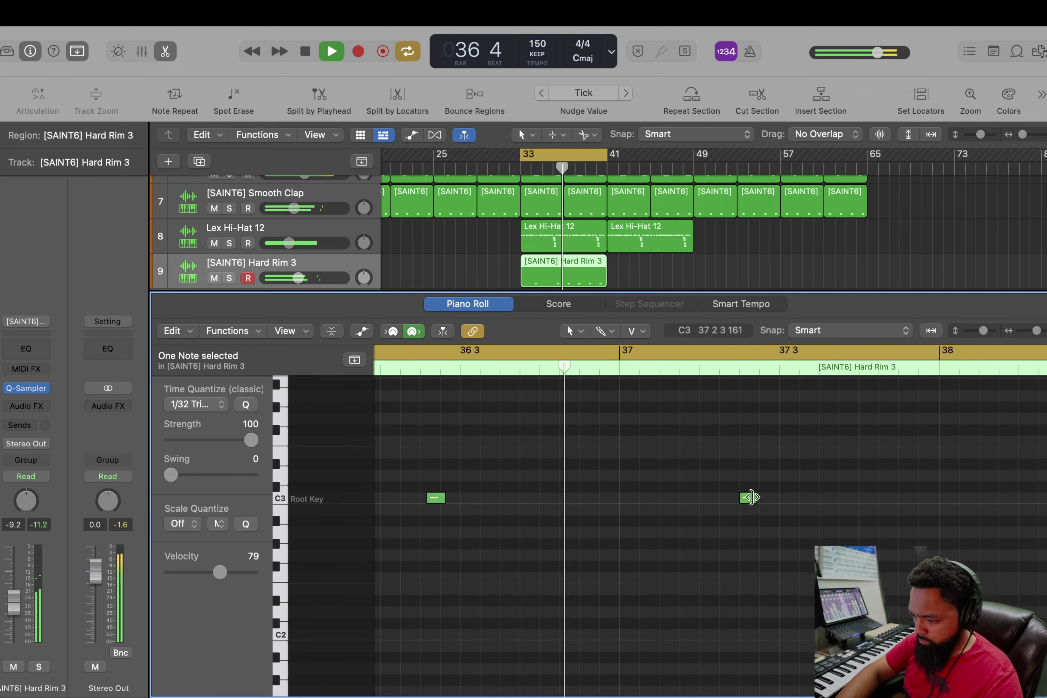
key("space")
left_click_drag(435, 498, 429, 500)
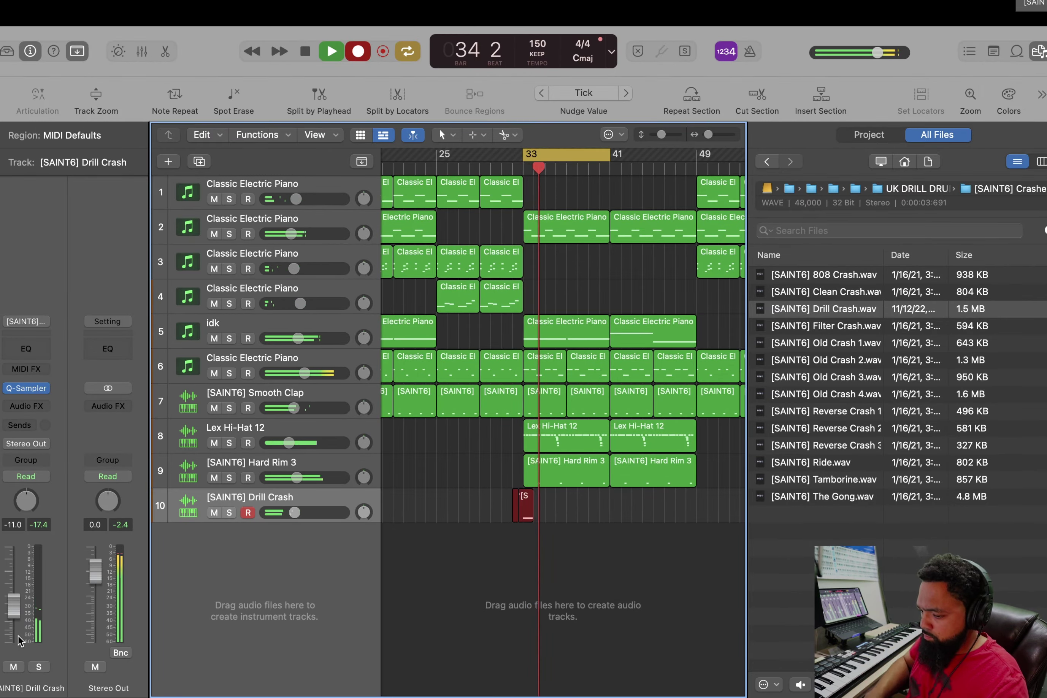
In the [SAINT6] Fat Kick region at bar 33, add an A2 note and place it at 34 2 1 1
key("space")
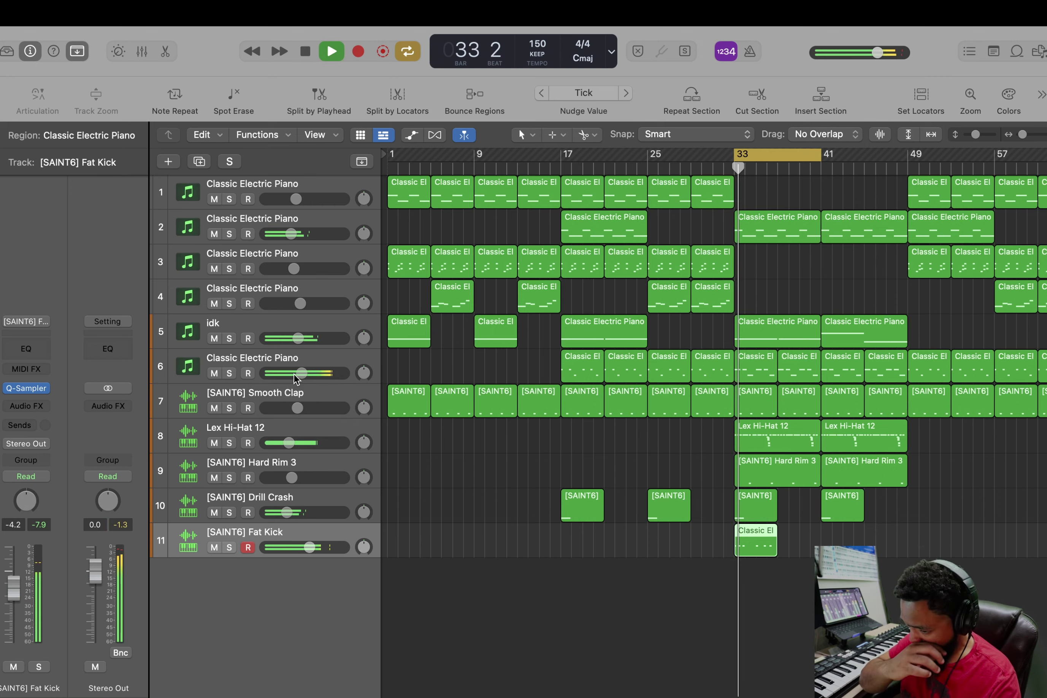
key("space")
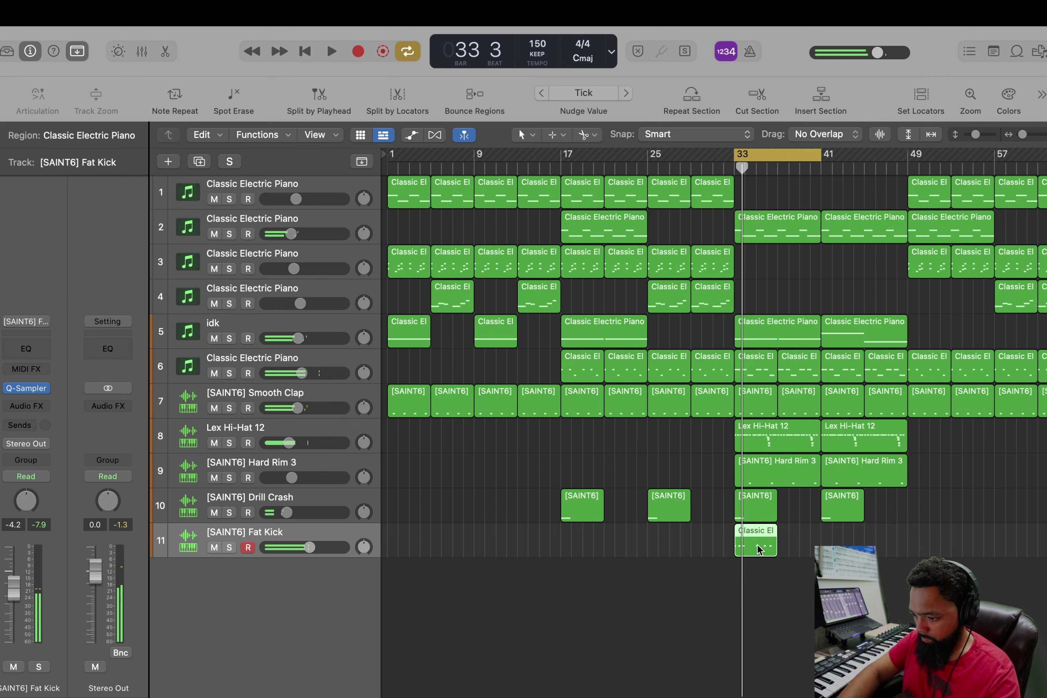
double_click(756, 549)
key("space")
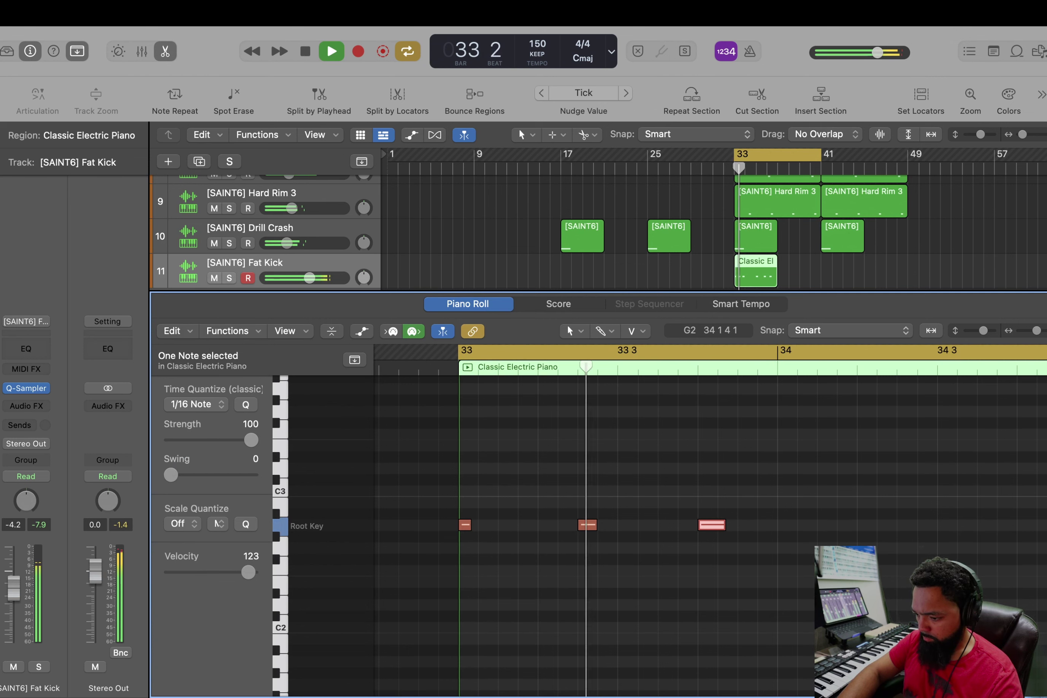
key("space")
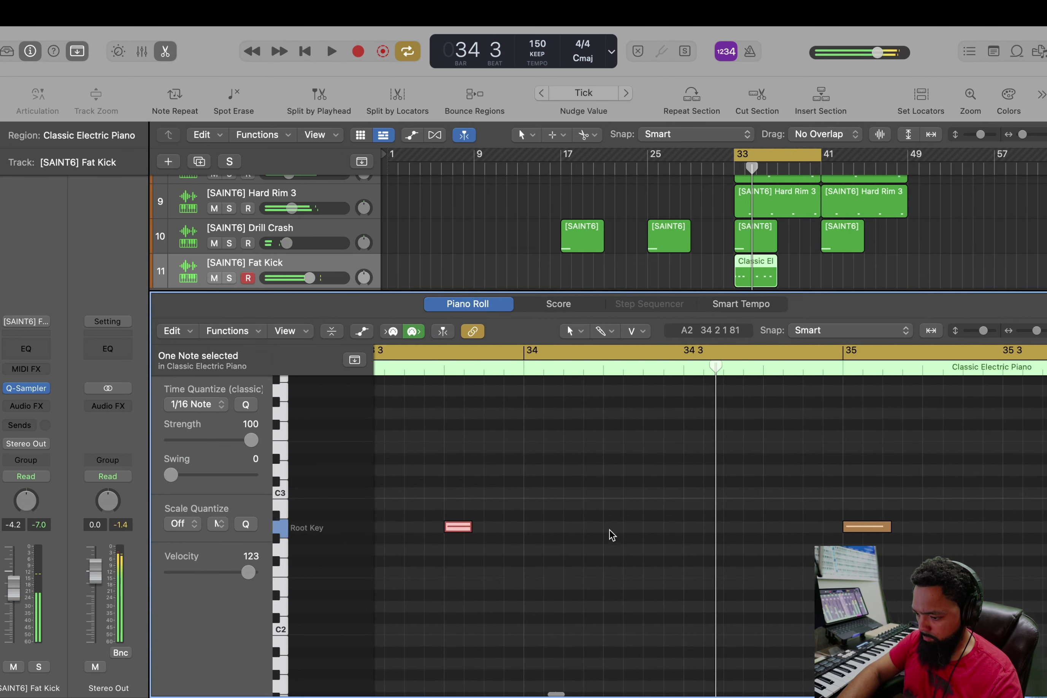
left_click(632, 527, "super")
left_click_drag(632, 527, 615, 533)
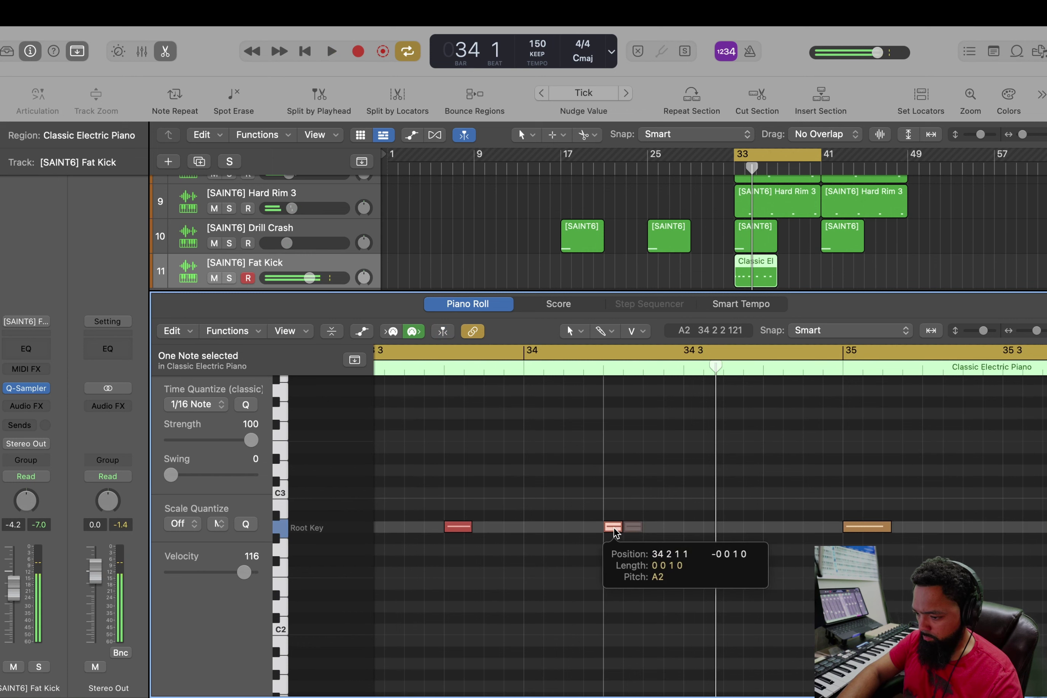
Audition the kick pattern and add A2 notes halfway through beat 1 and on beat 4 of bar 34
key("space")
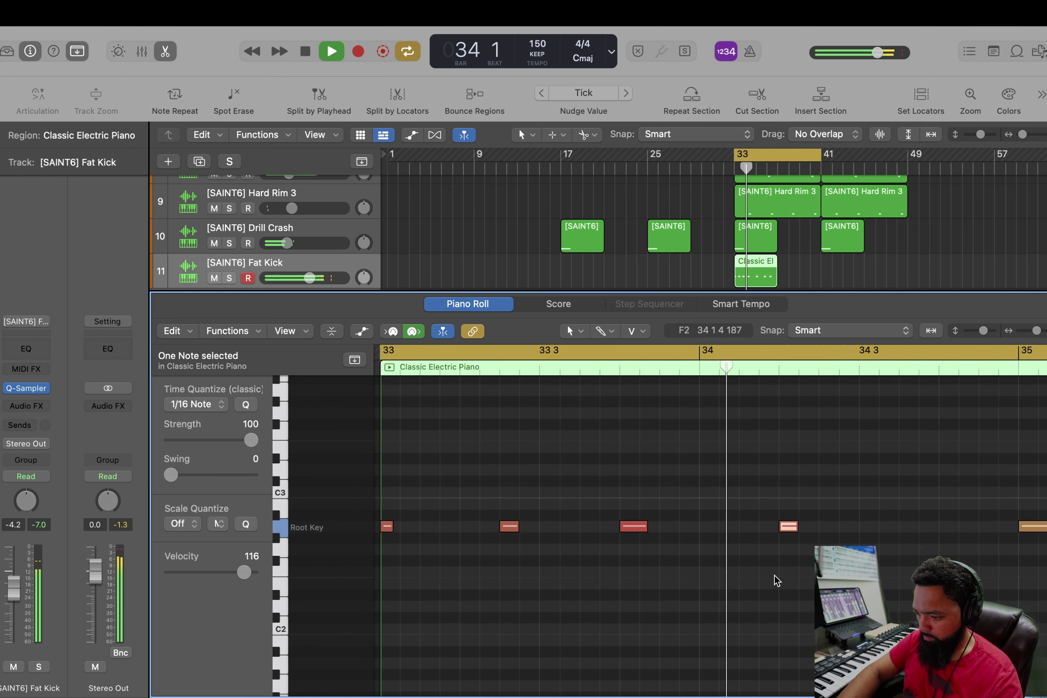
key("space")
key("space")
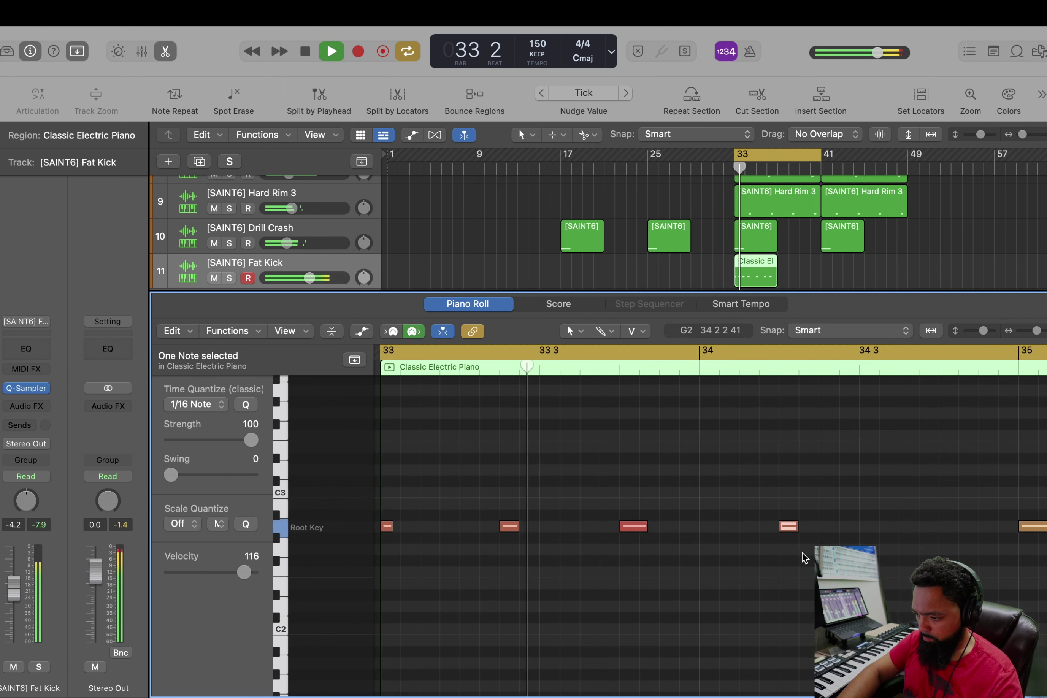
key("space")
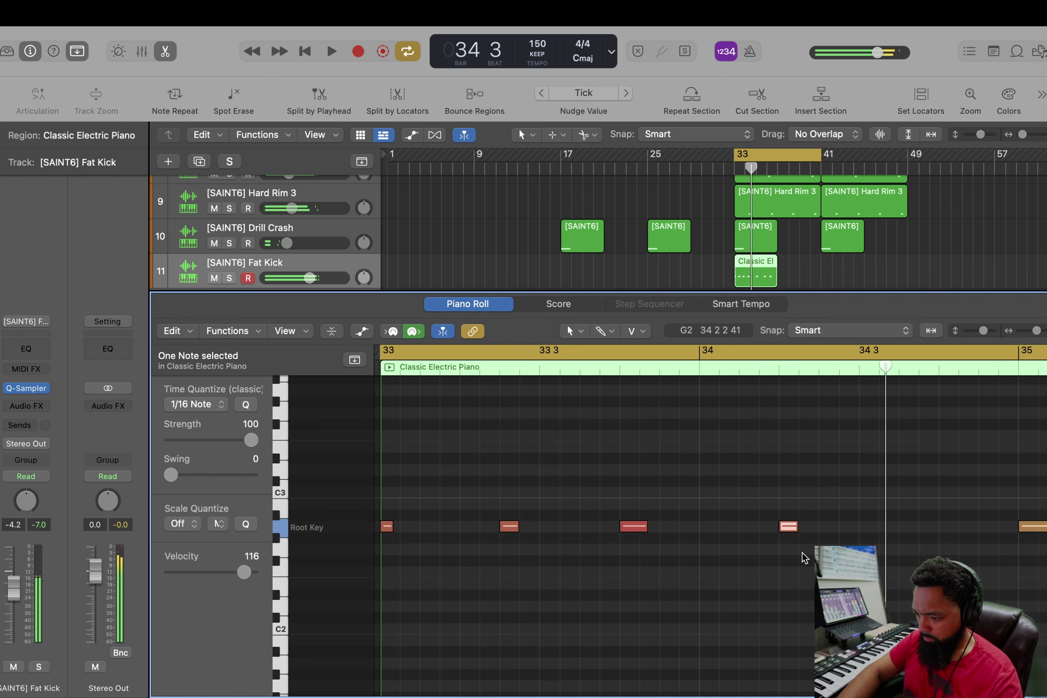
key("space")
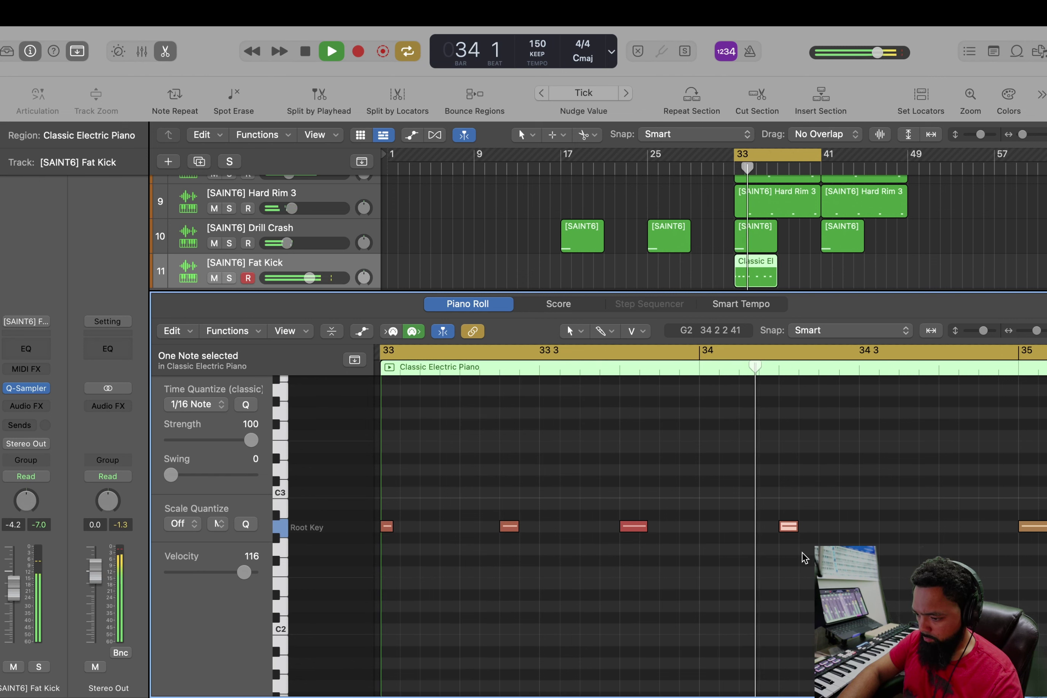
key("space")
key("space")
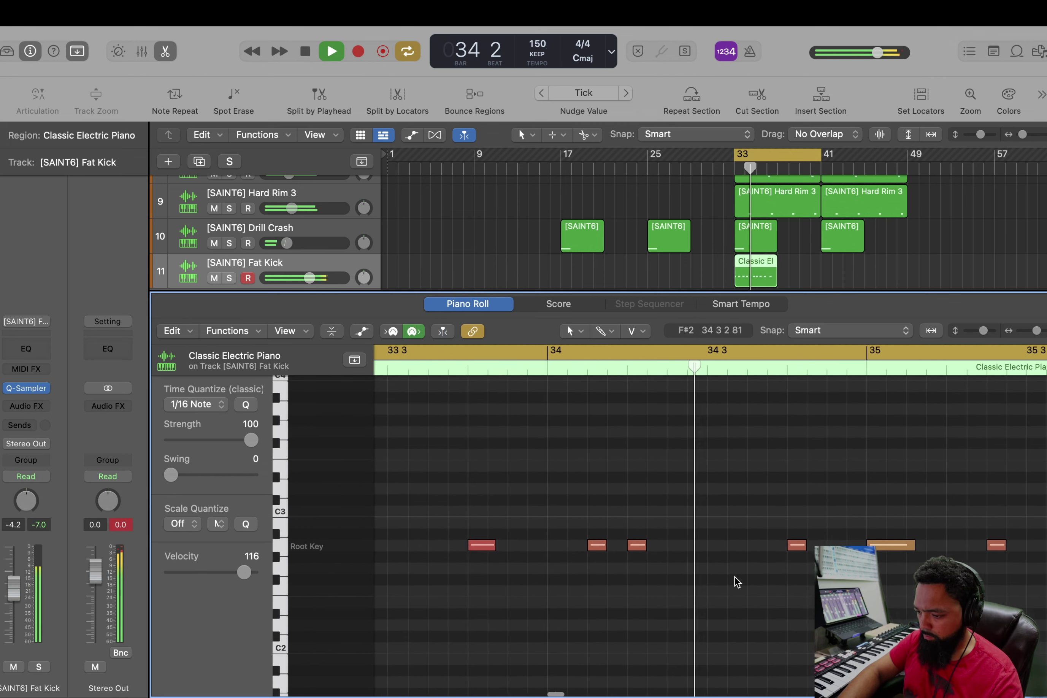
Replace the long A2 kick note at the start of bar 35 with a shorter one
key("space")
left_click(800, 545)
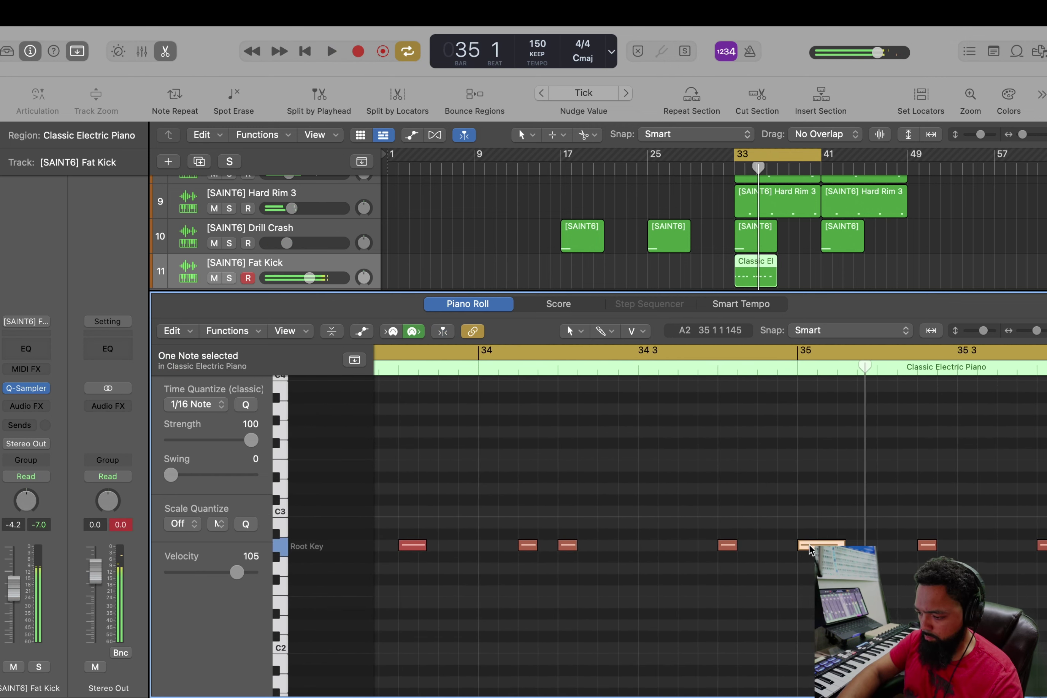
left_click(809, 550)
key("space")
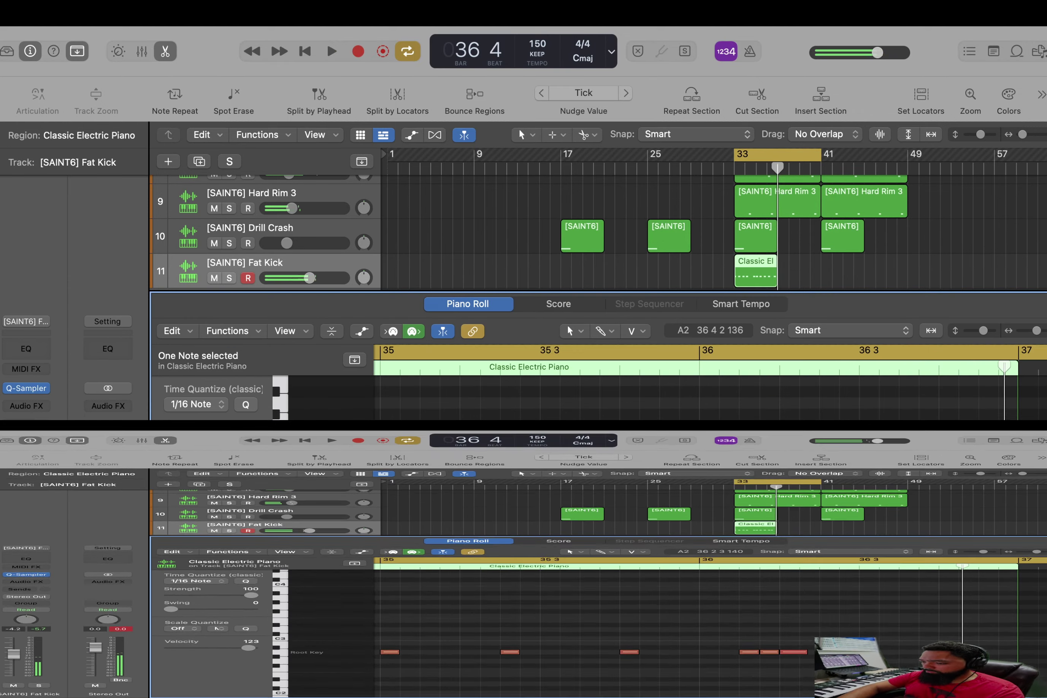
Extend the Fat Kick pattern to eight bars, ending at bar 41, and add extra A2 notes in bar 40
key("space")
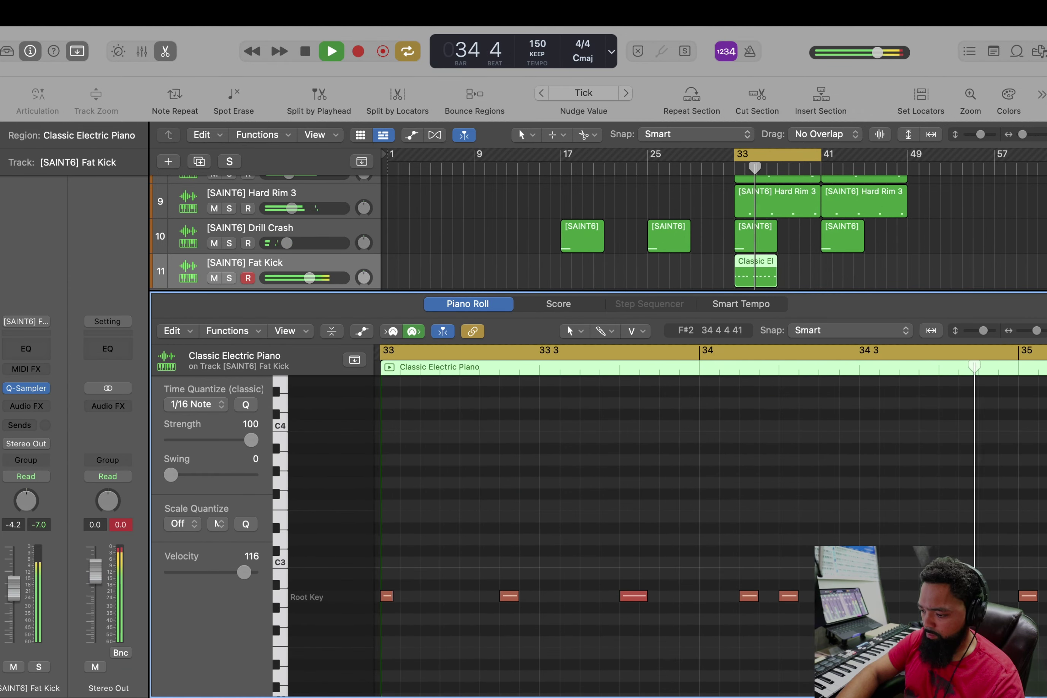
scroll(676, 495, "right", 5)
scroll(631, 517, "right", 10)
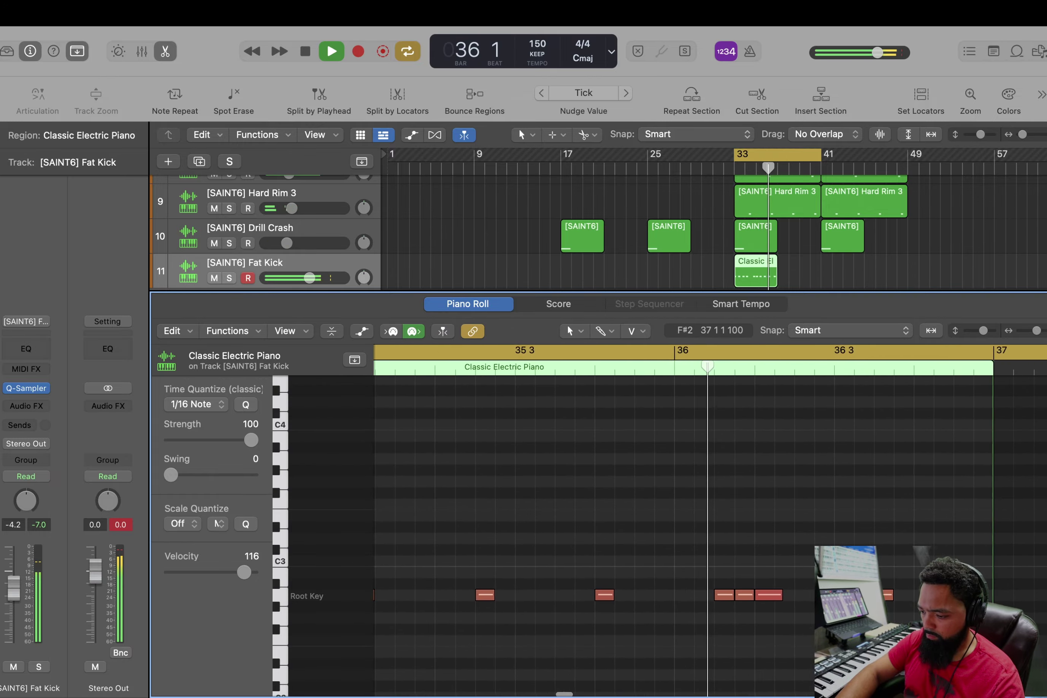
key("space")
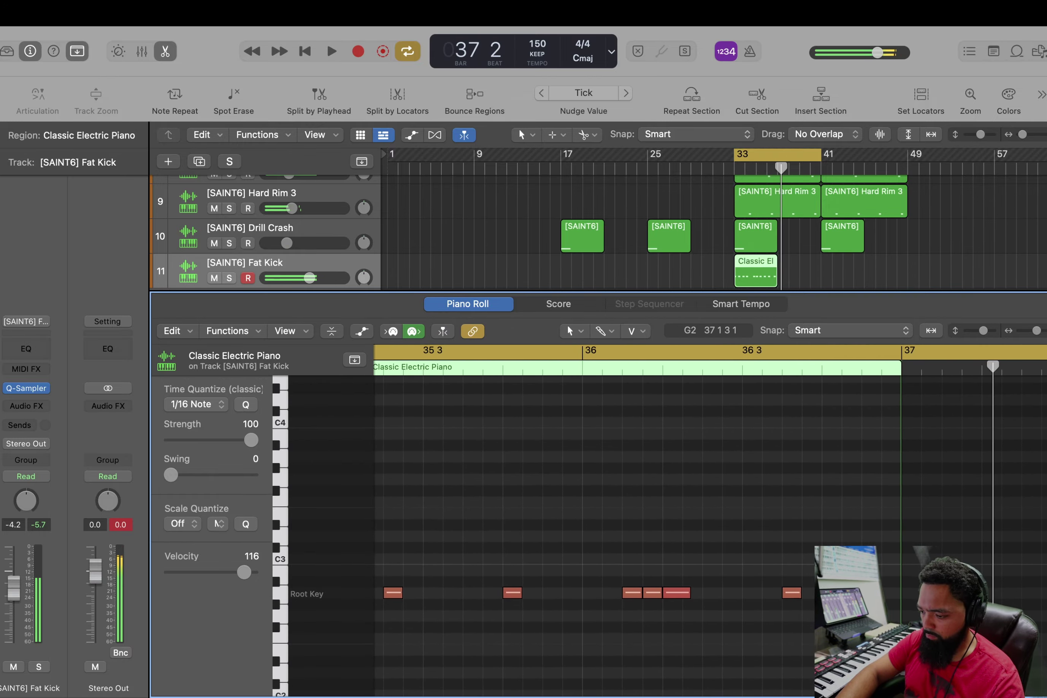
key("e")
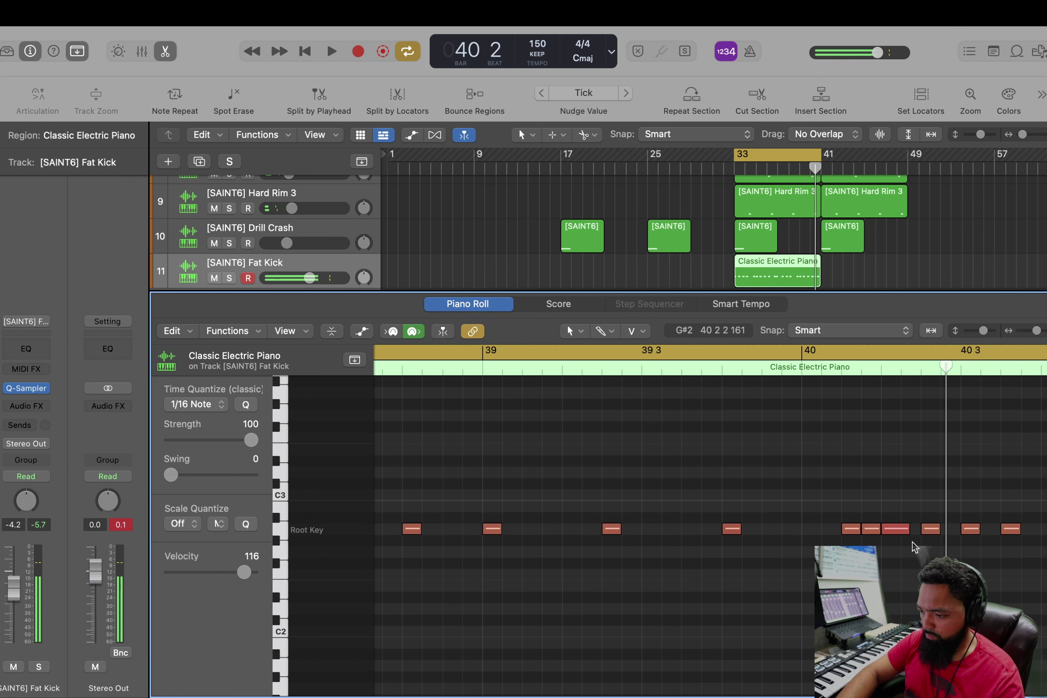
key("space")
key("space")
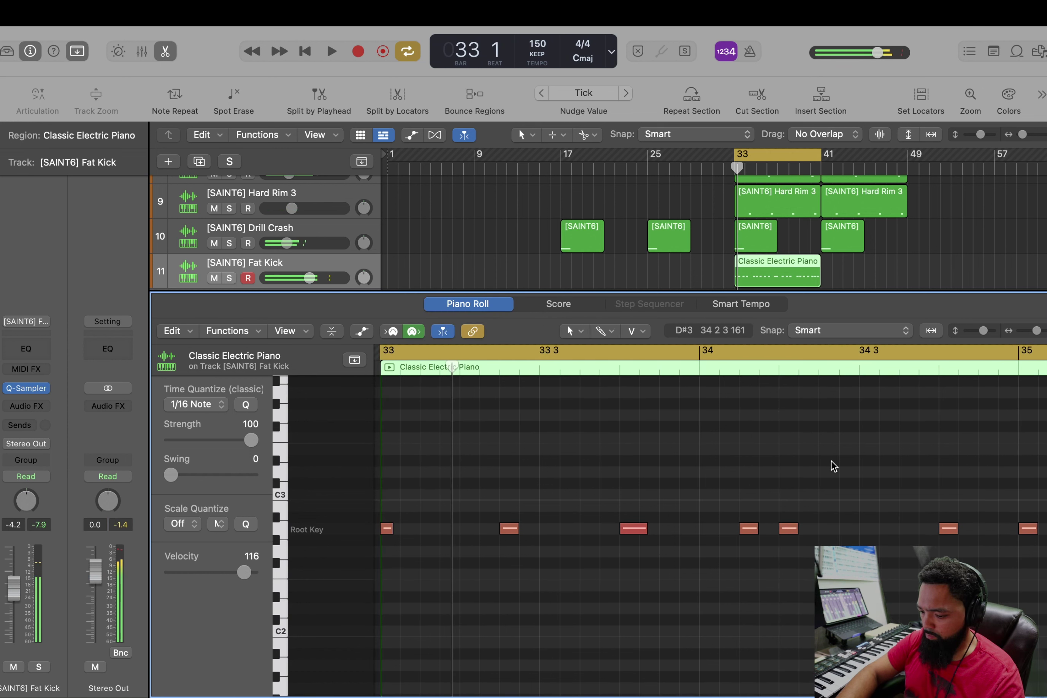
Play the end of the eight-bar kick pattern with cycle off, and turn the bar 33 to 41 cycle back on
key("c")
double_click(801, 173)
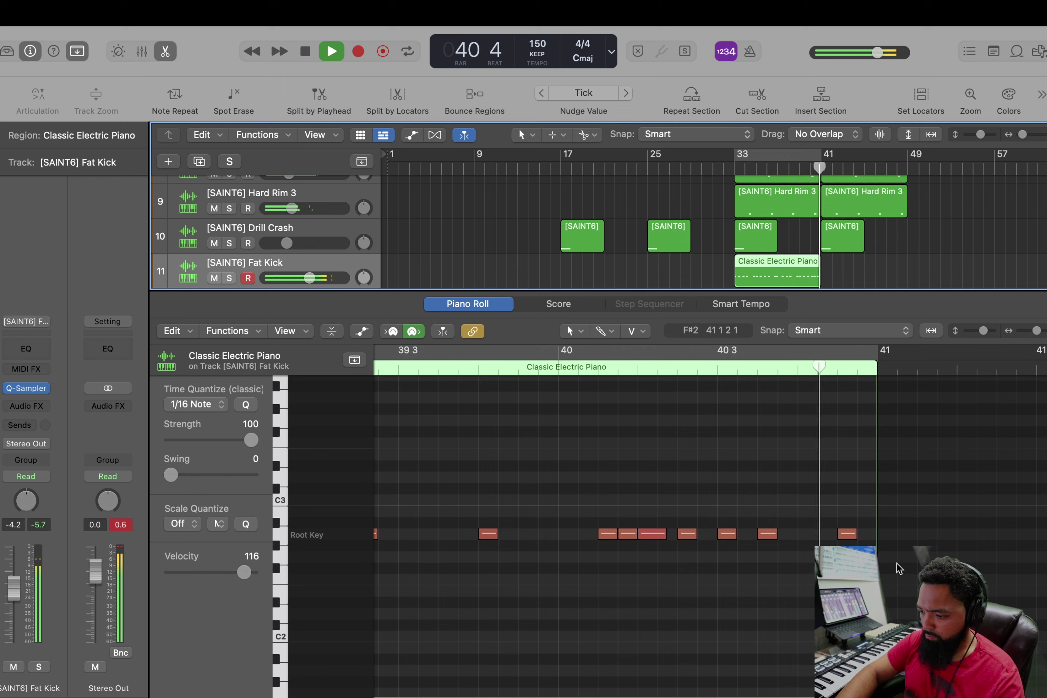
key("c")
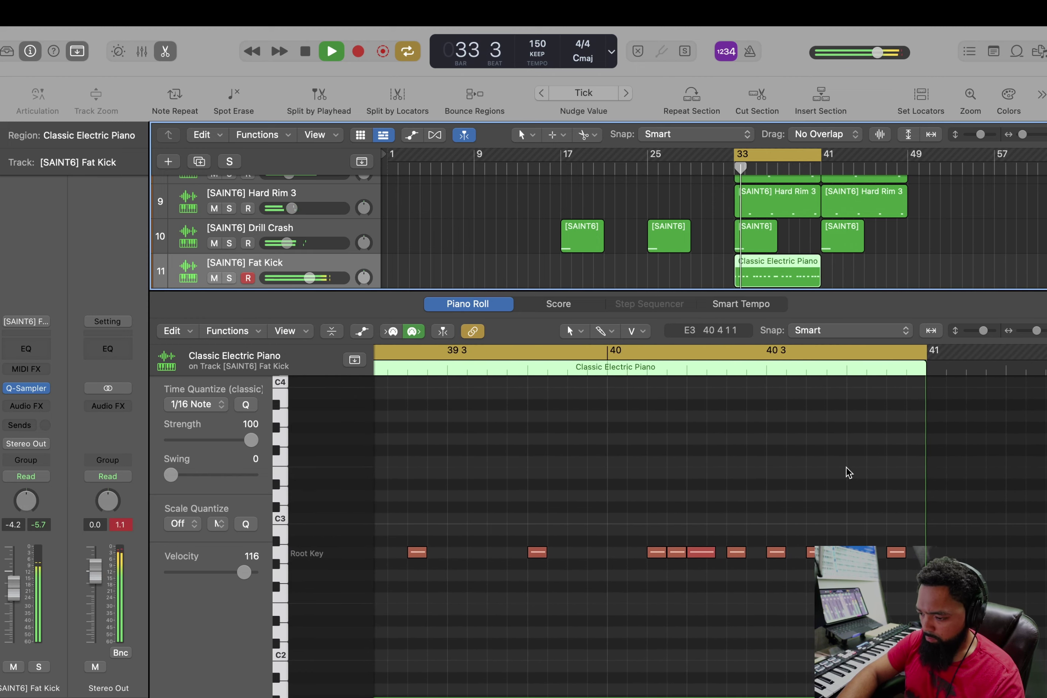
Place Fat Kick regions at bars 17, 25 and 41, remove the kick and track 6 regions at bar 33, and play from there
key("space")
key("p")
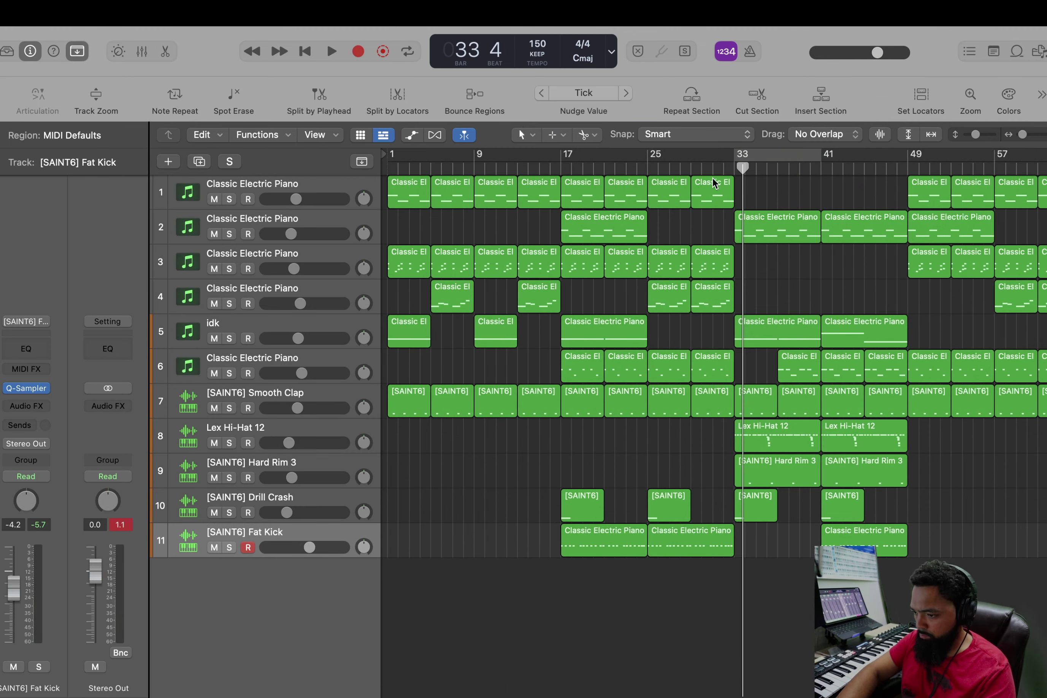
double_click(730, 168)
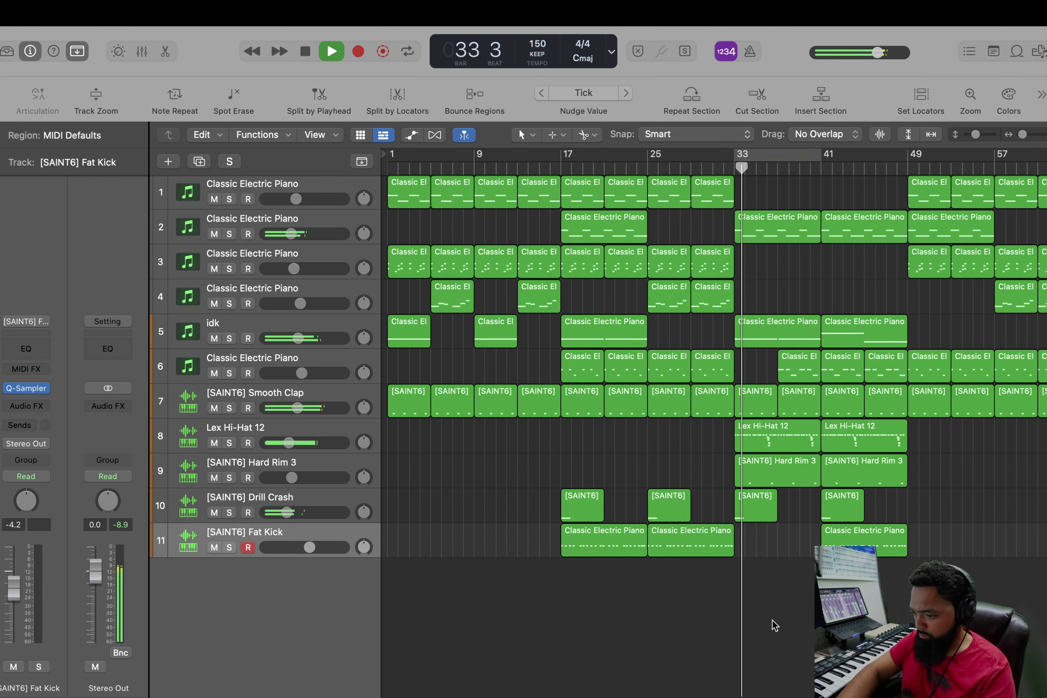